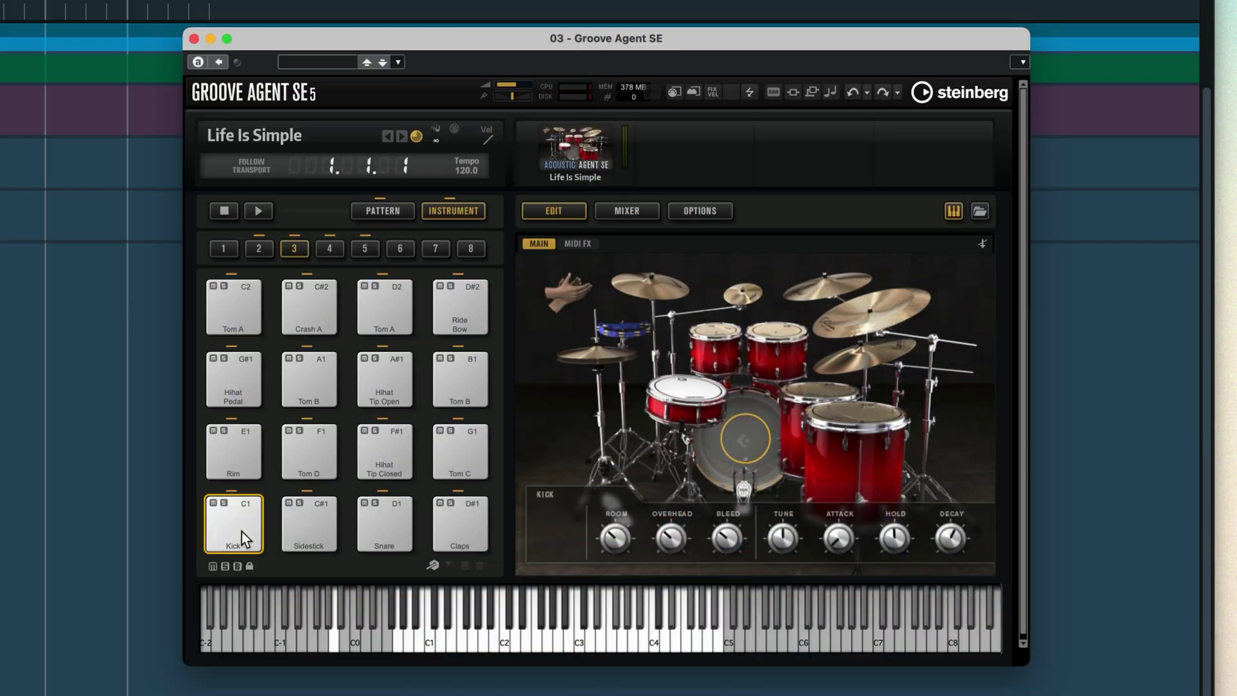
Audition the side stick, snare drum and claps sounds
click(308, 537)
click(385, 538)
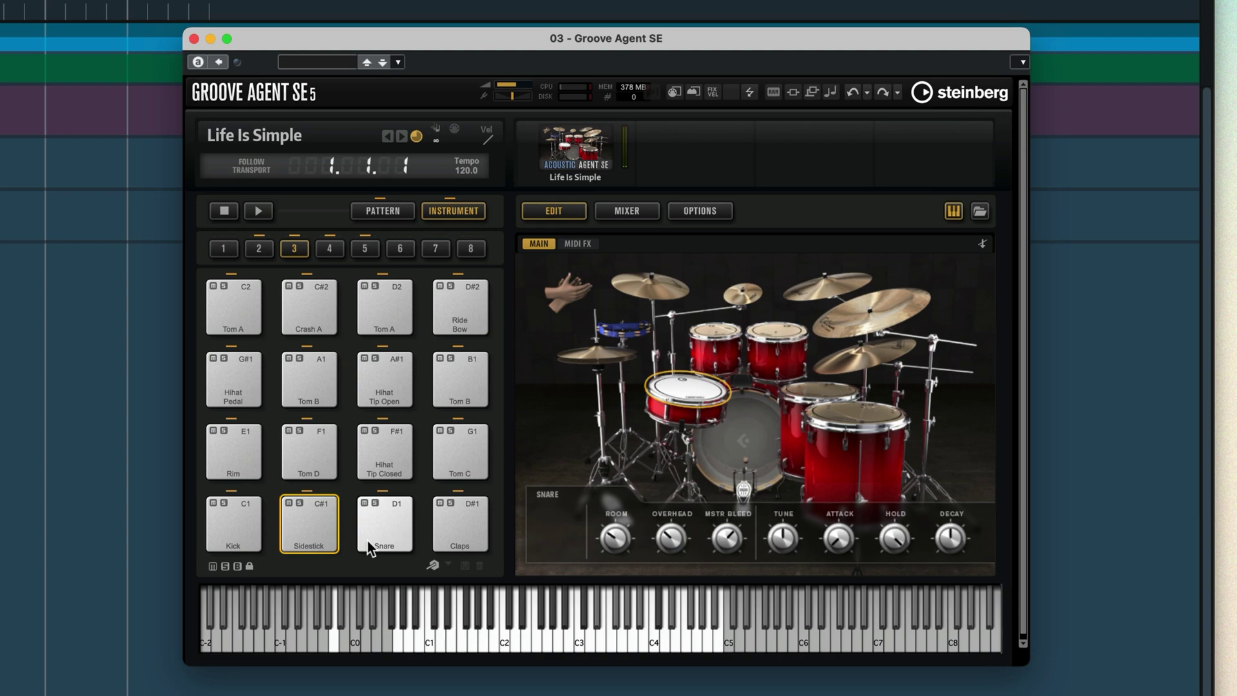
click(471, 532)
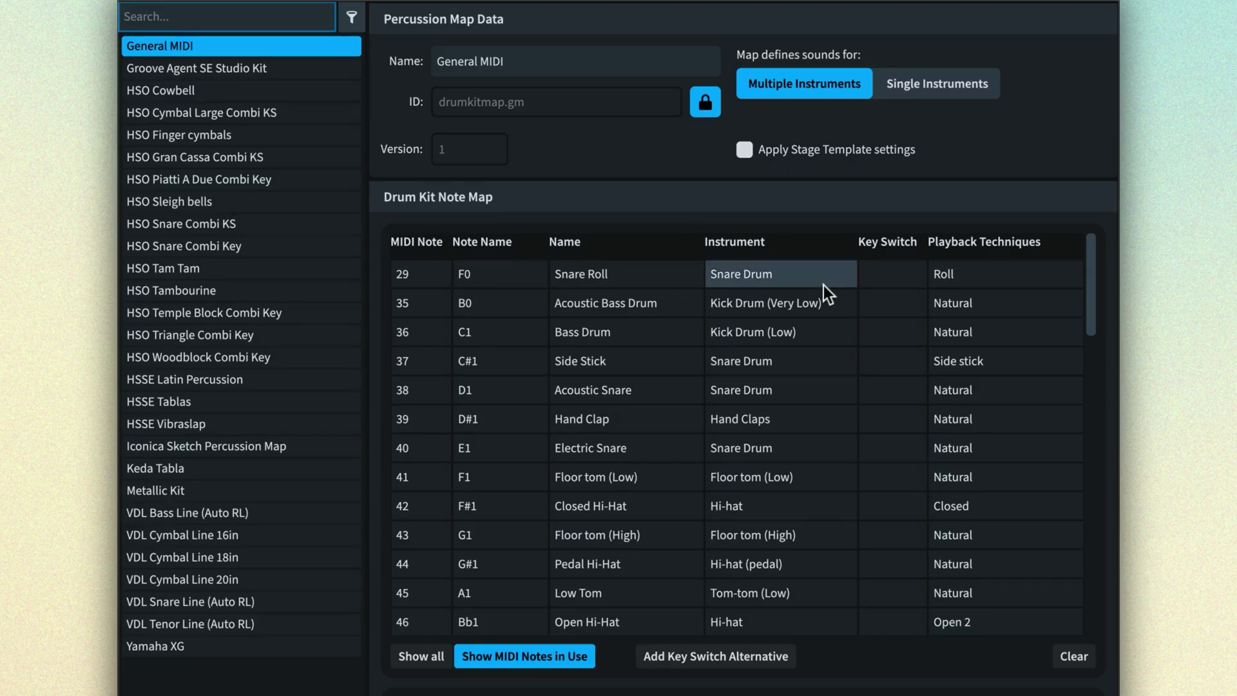
Inspect General MIDI entries Bass Drum 36, Acoustic Snare 38, Side Stick 37, hi-hats 42 and 46
click(497, 332)
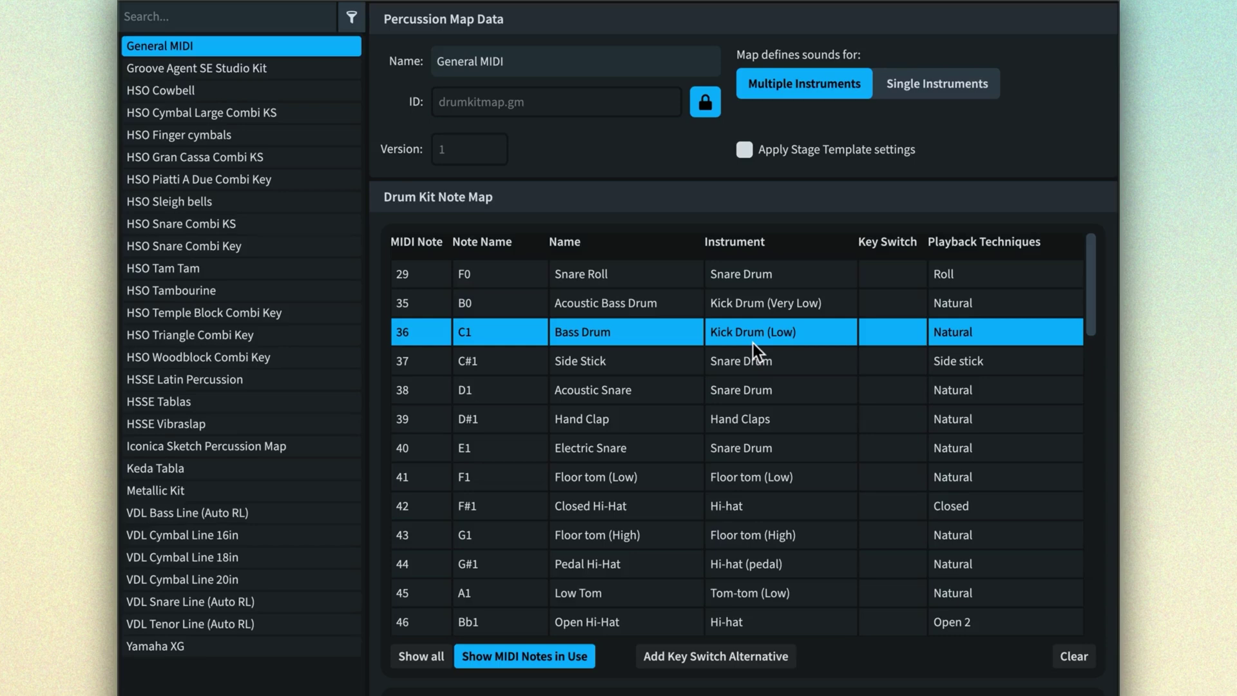
click(794, 392)
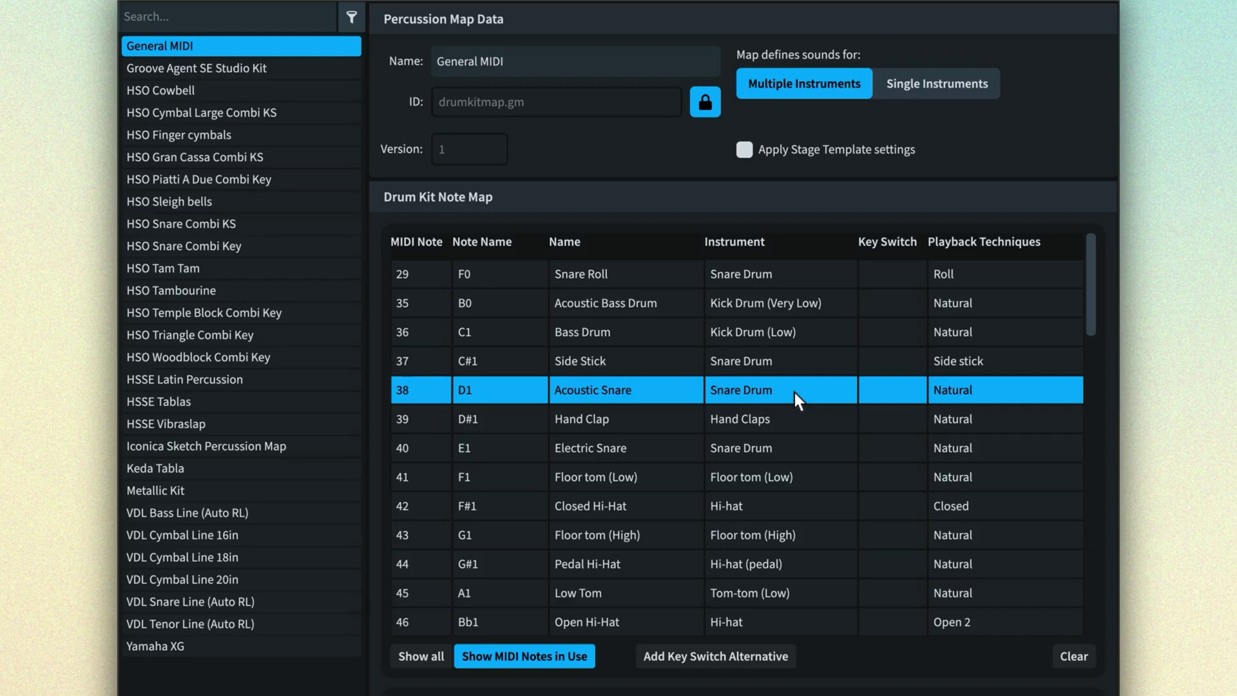
click(799, 362)
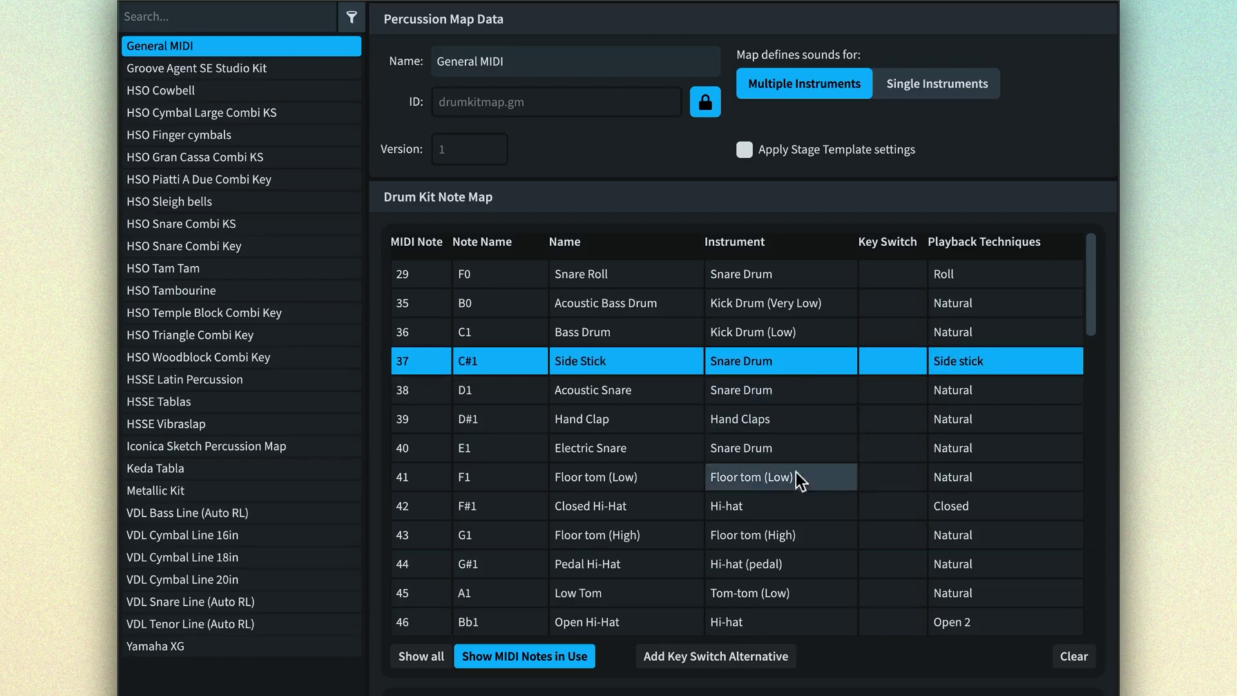
click(791, 501)
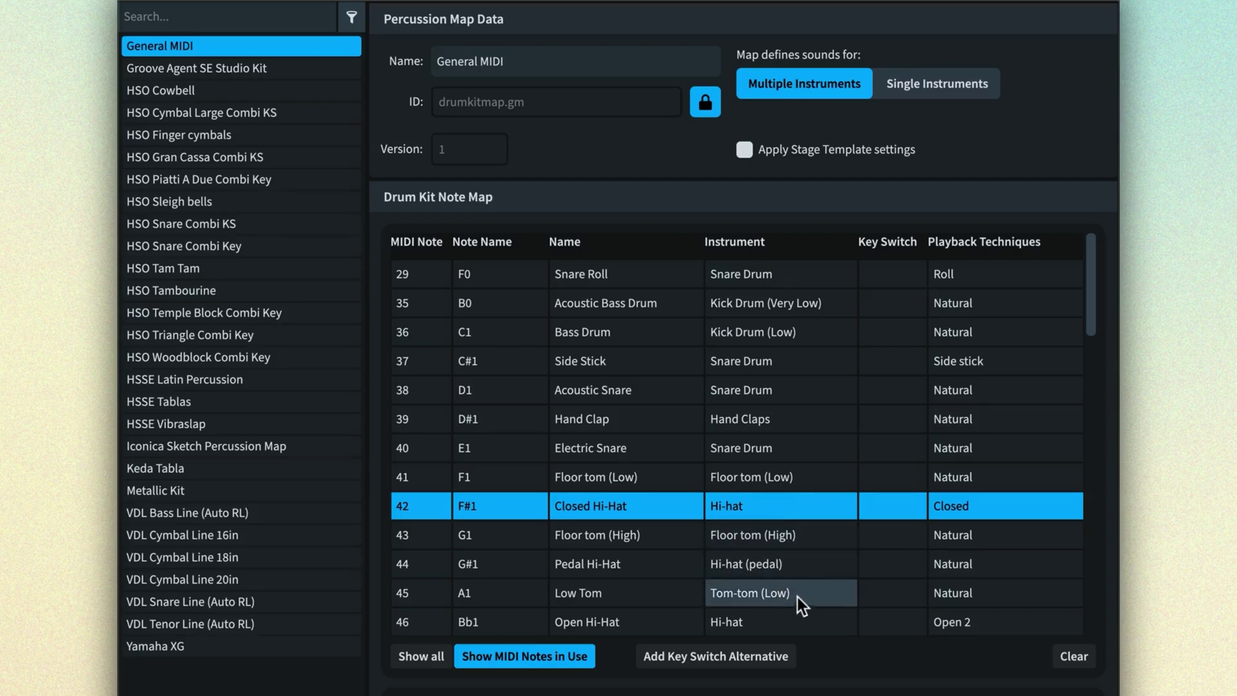
click(798, 621)
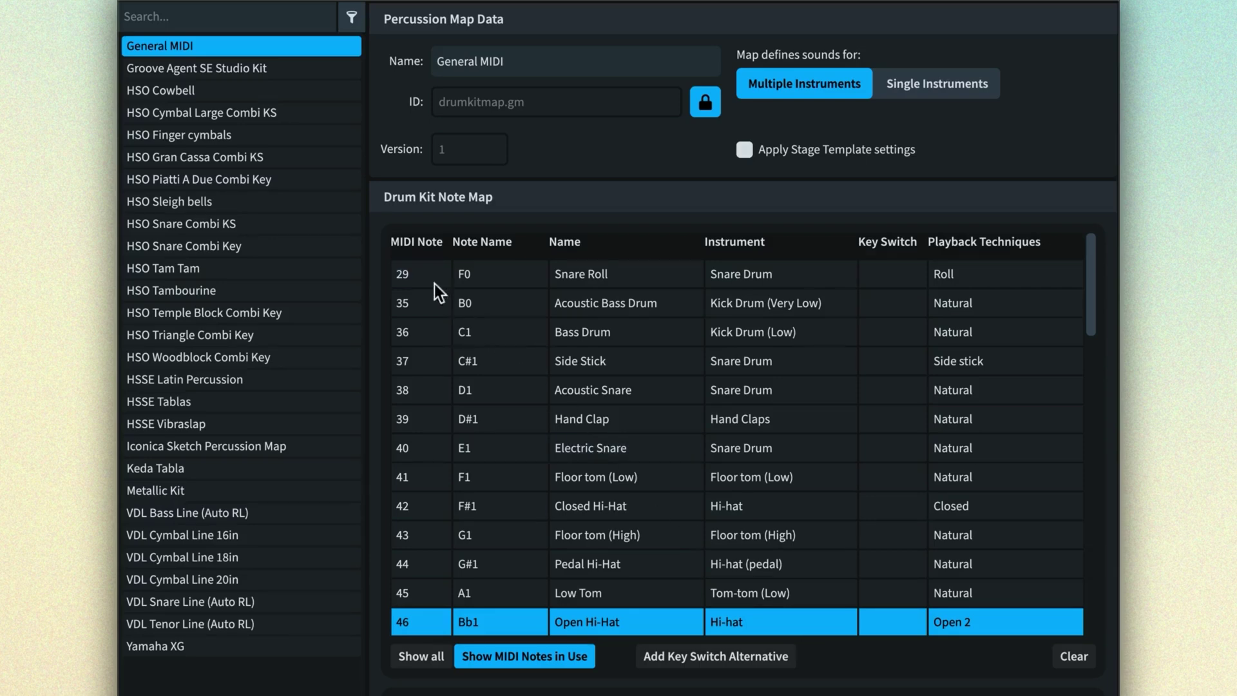
click(294, 68)
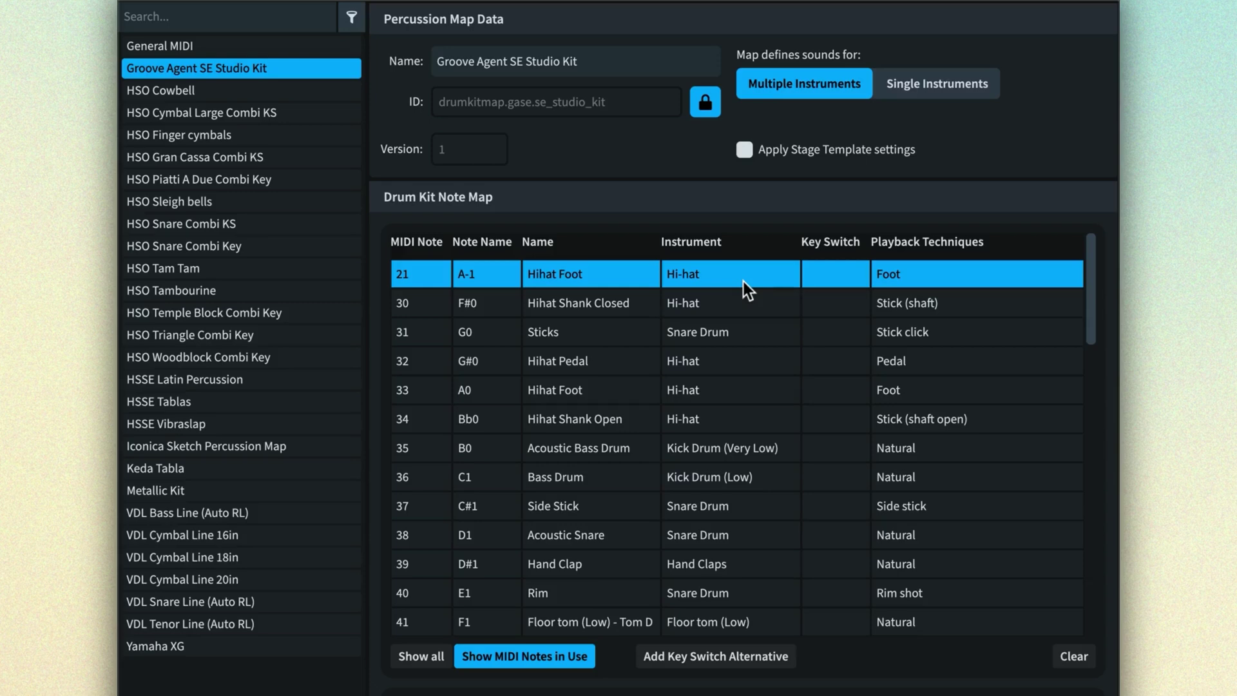
click(778, 478)
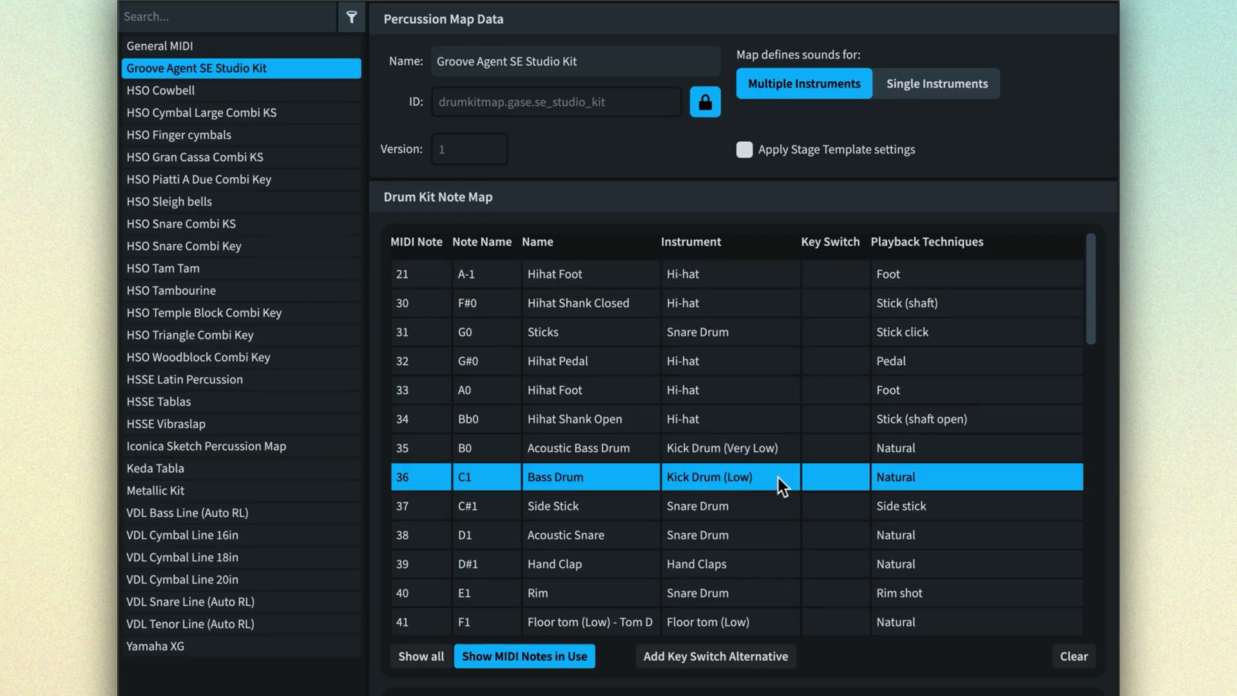
click(759, 534)
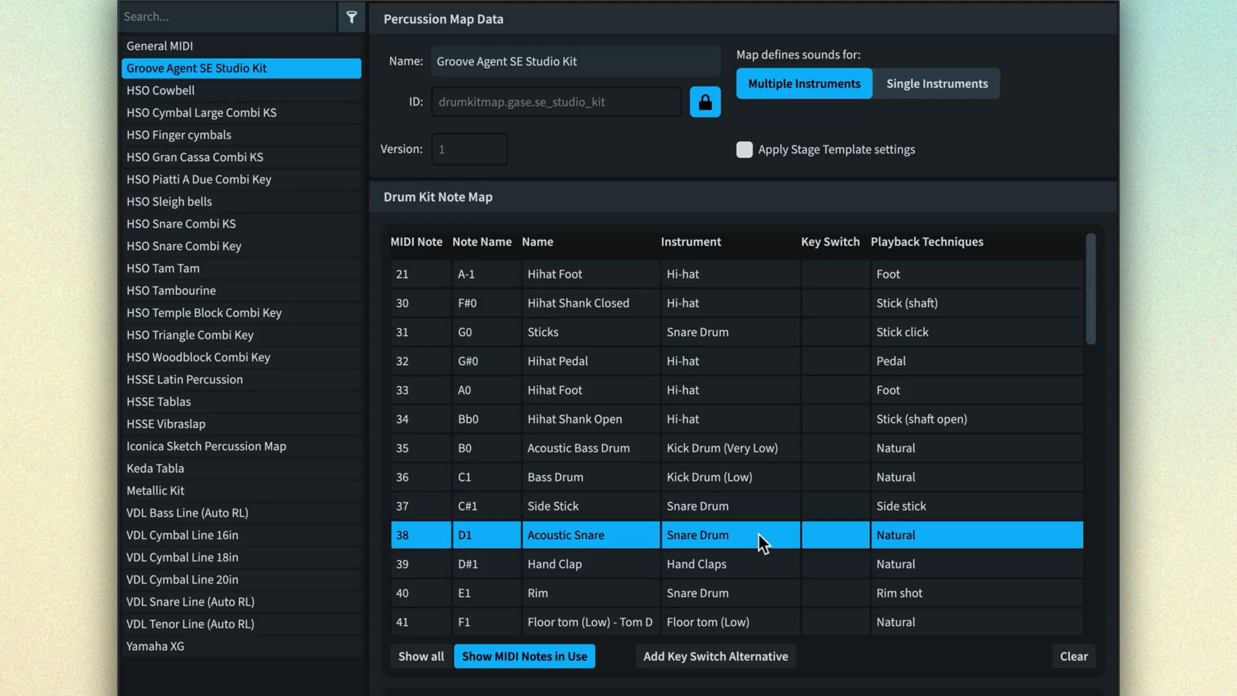
scroll(759, 534, down, 5)
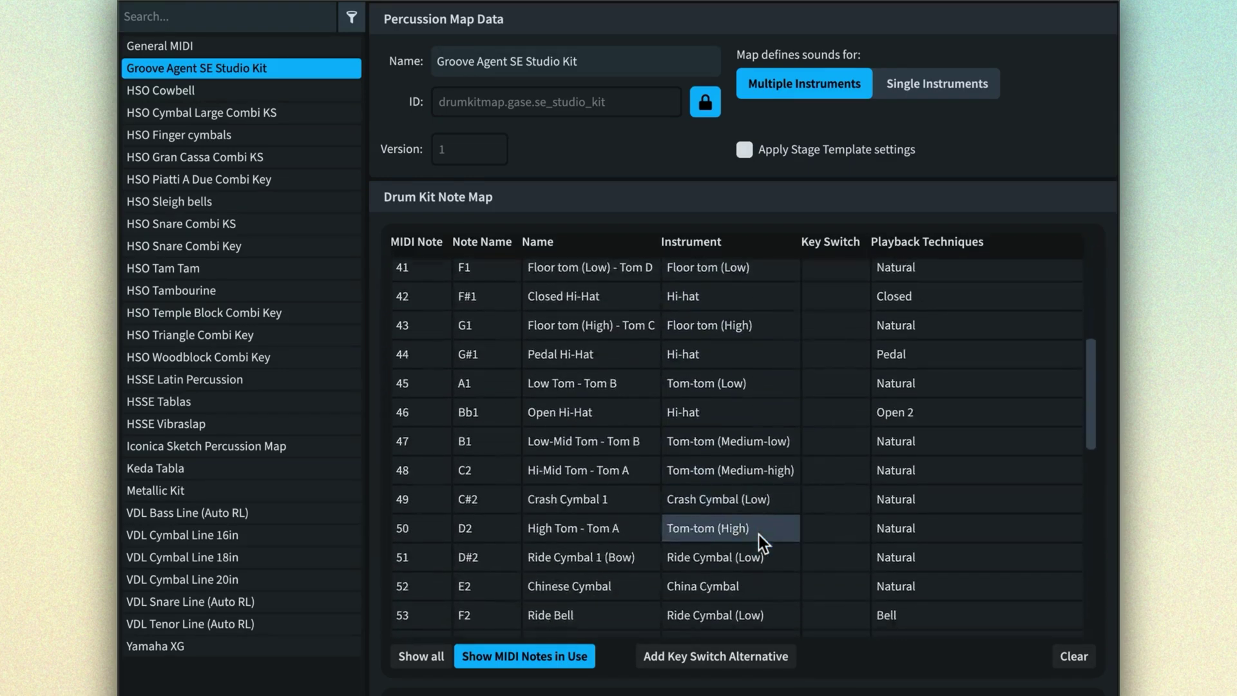
scroll(759, 534, down, 3)
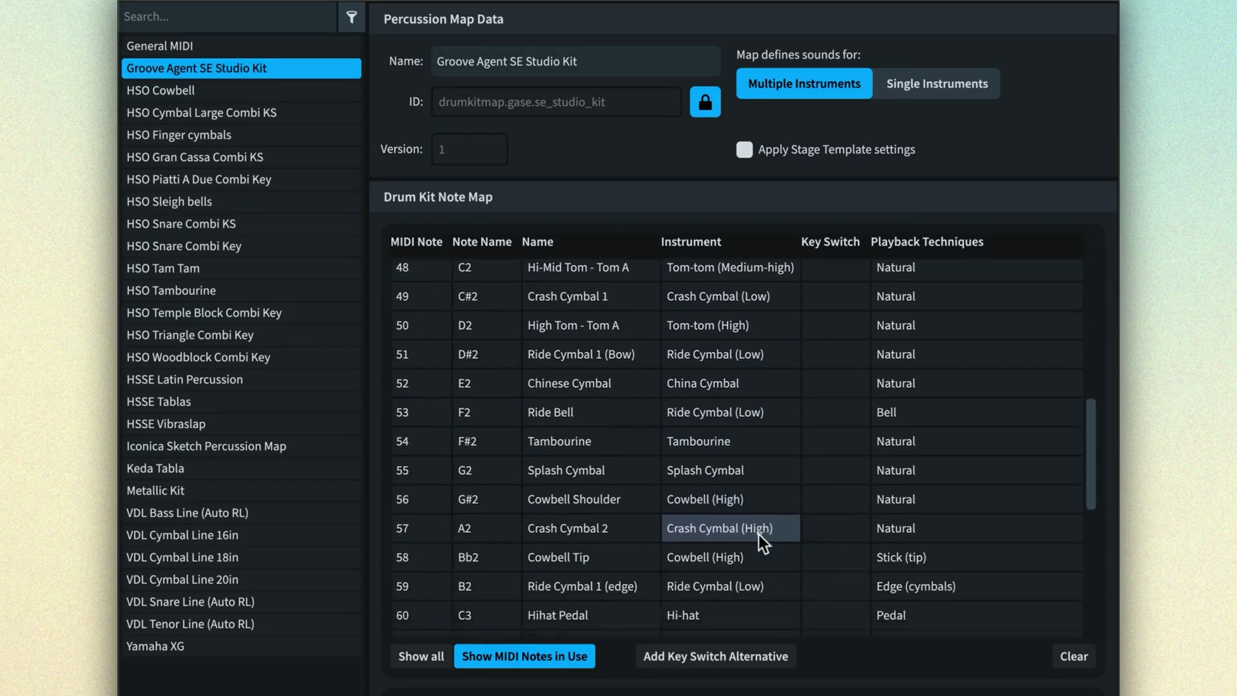
scroll(759, 535, down, 3)
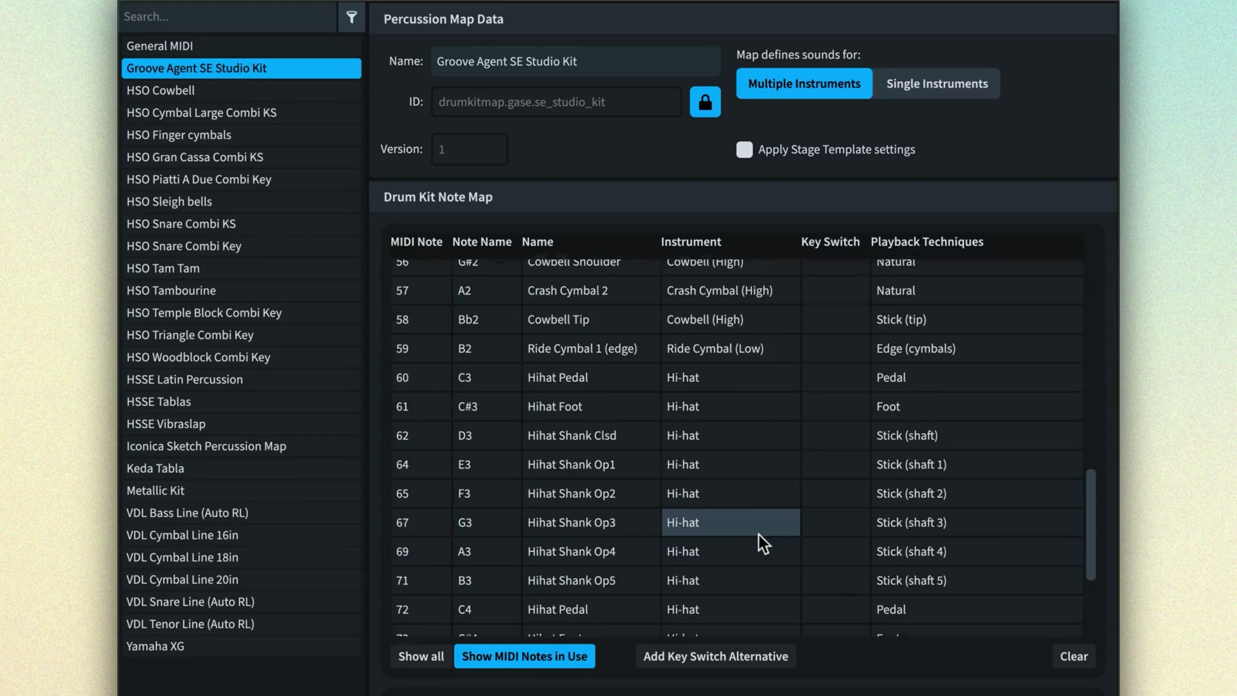
scroll(759, 539, down, 1)
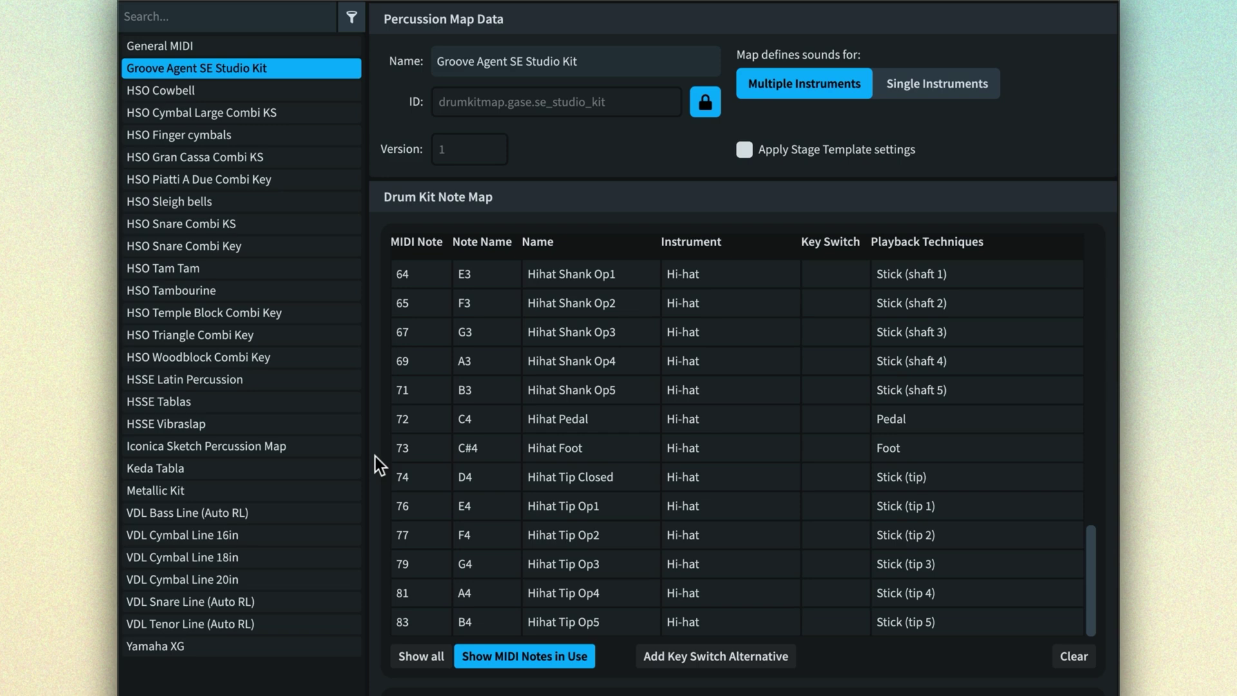
Show the Iconica Sketch map and inspect its Gran Cassa roll tremolo, roll trill and hit entries
click(308, 449)
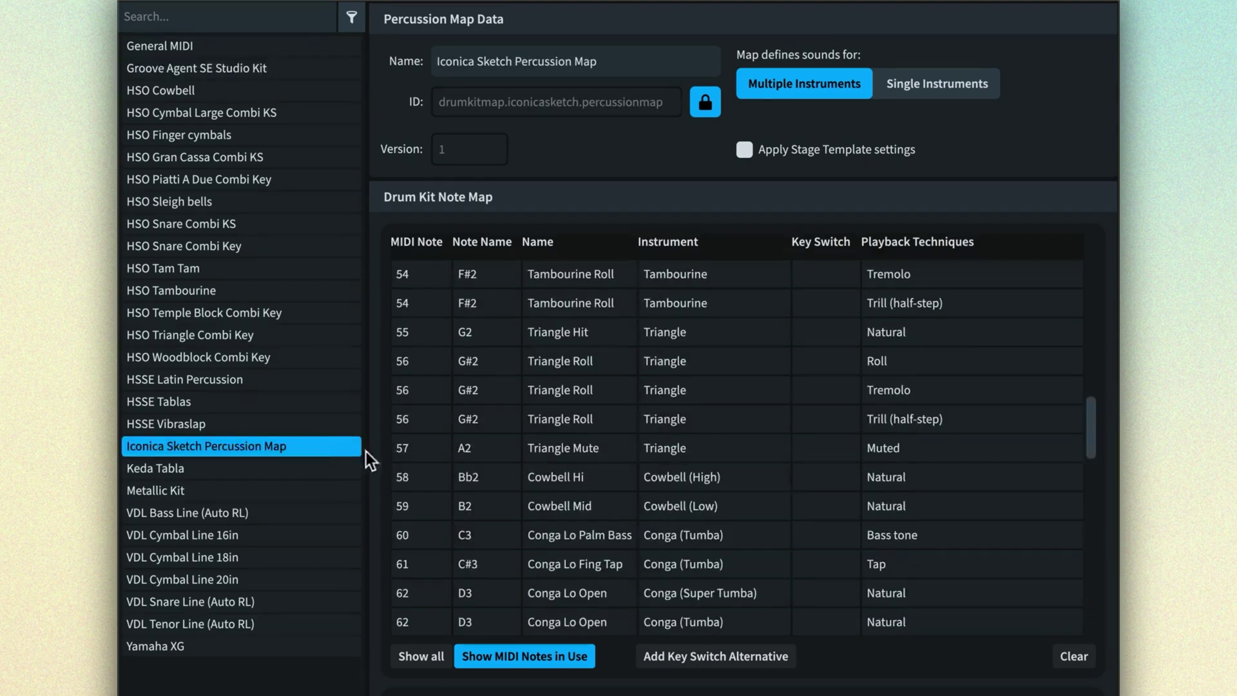
scroll(1088, 430, up, 1)
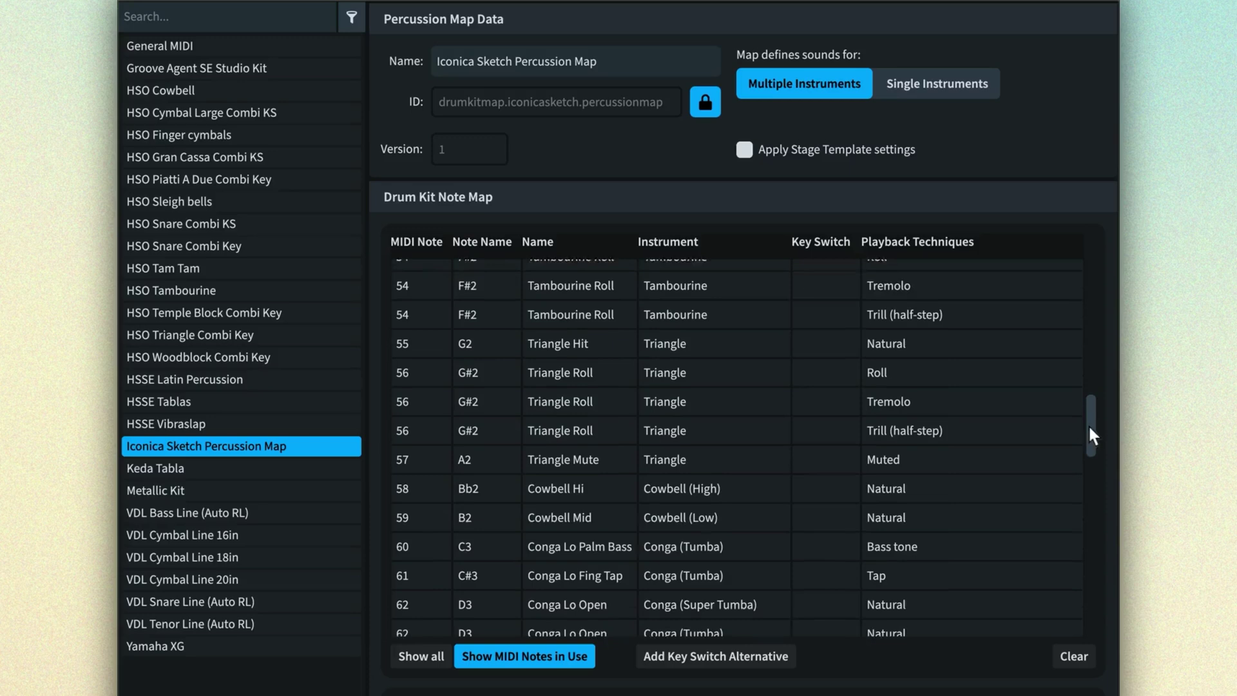
drag(1089, 428, 1095, 265)
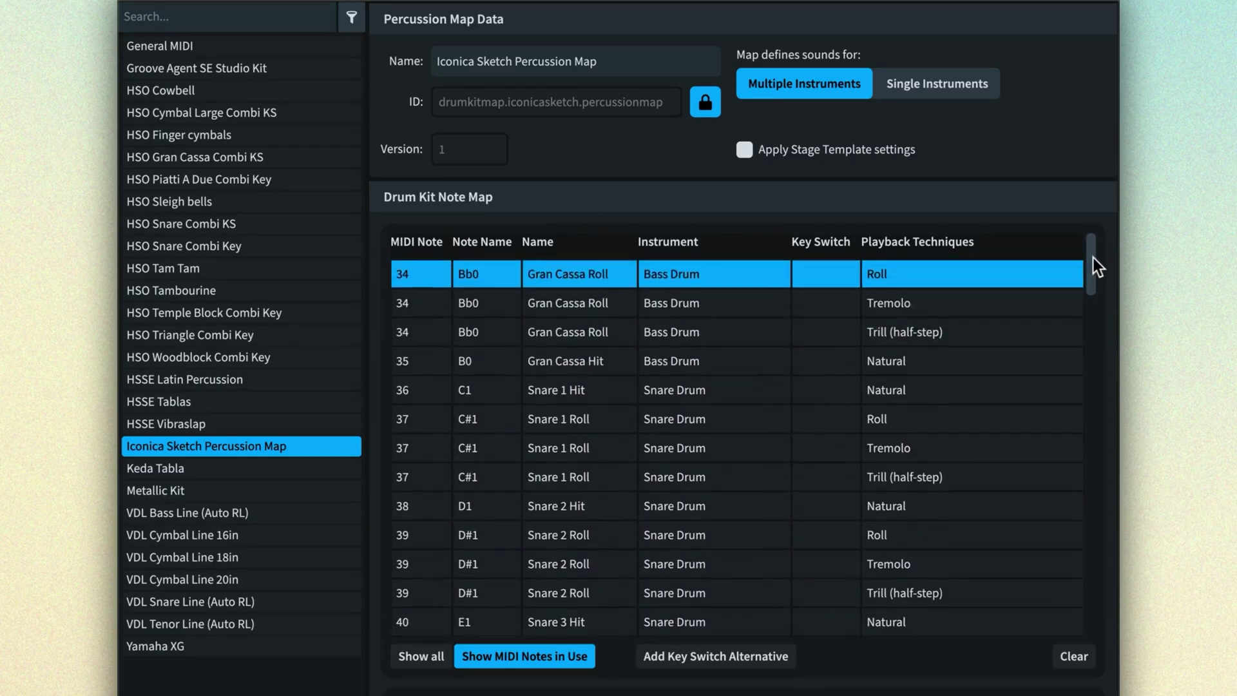
click(717, 299)
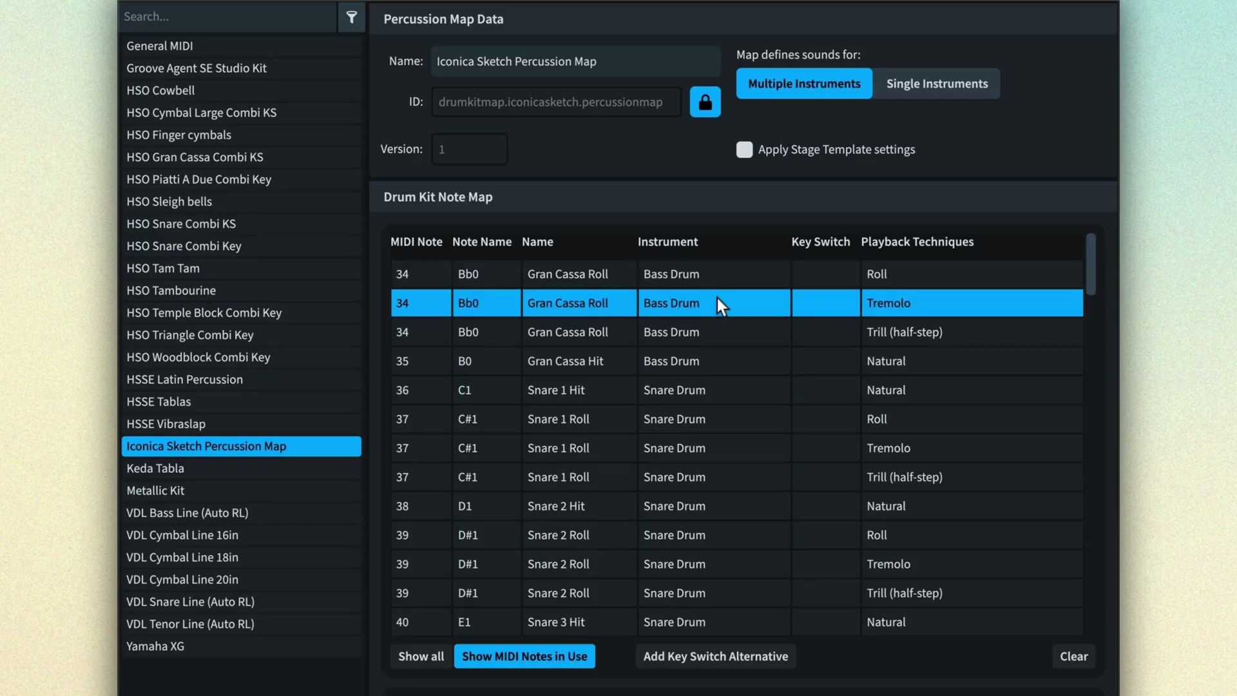
click(710, 331)
click(714, 360)
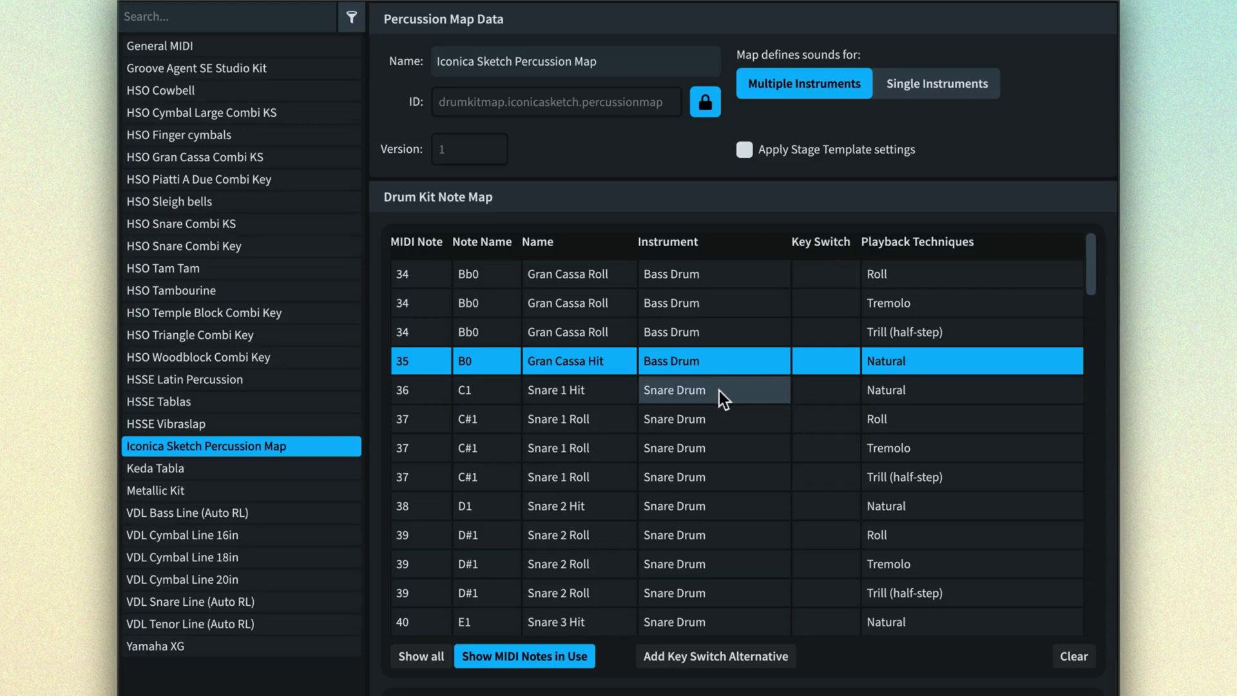
Inspect the Snare 1 Hit (36) and Snare 1 Roll (37) entries with their tremolo and trill variants
click(719, 390)
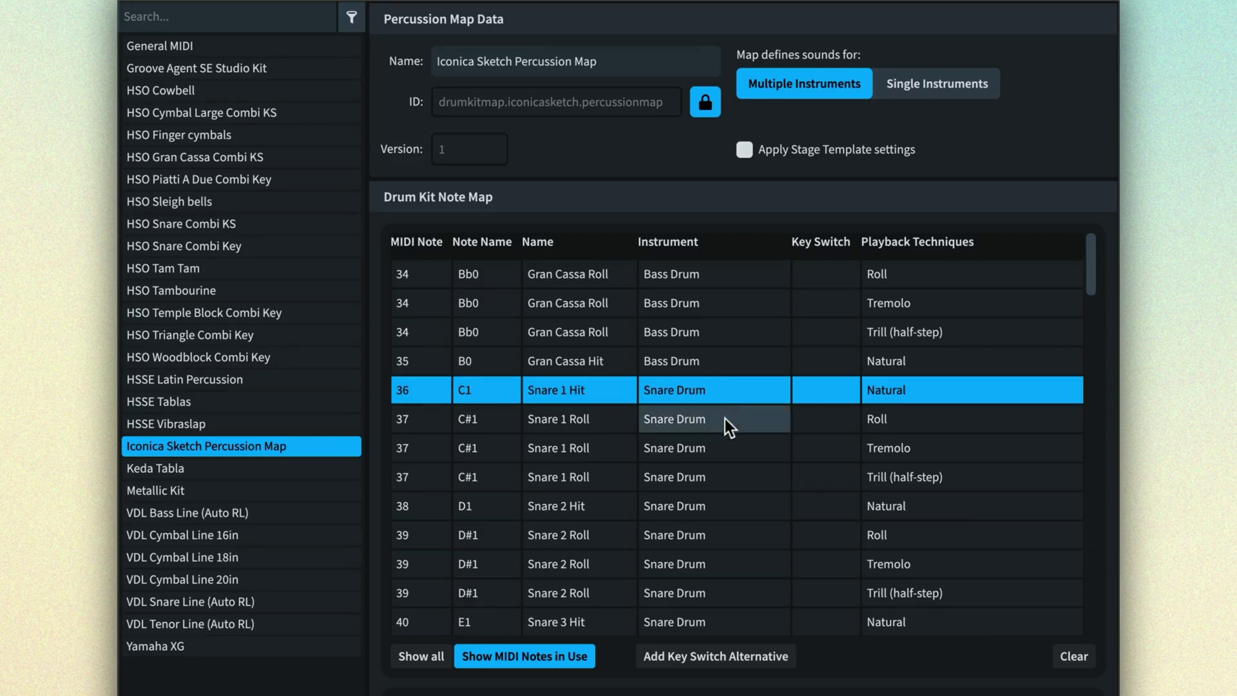
click(725, 419)
click(727, 441)
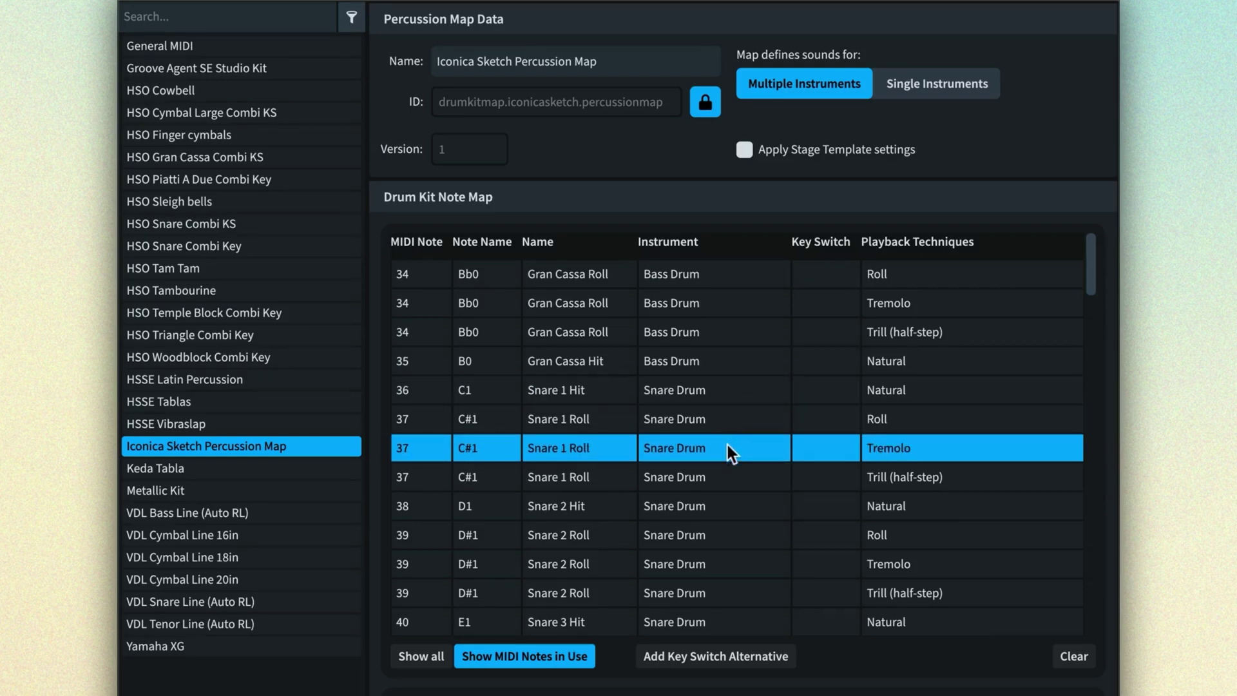
click(728, 475)
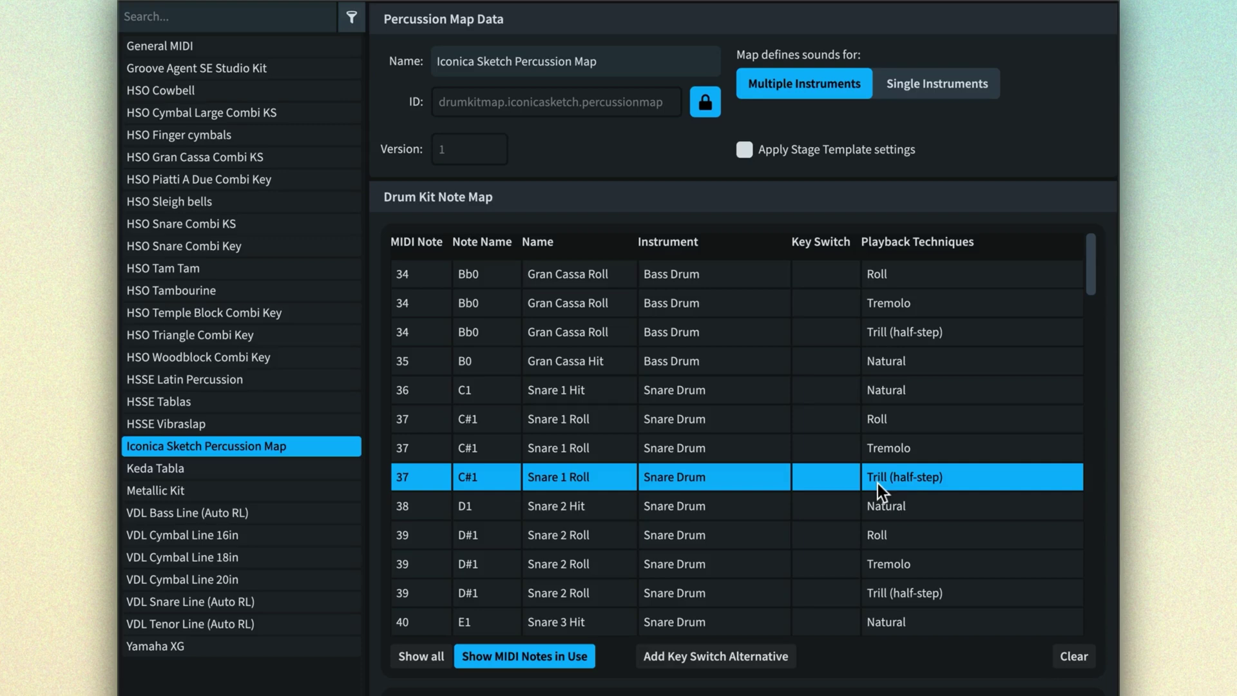
click(920, 451)
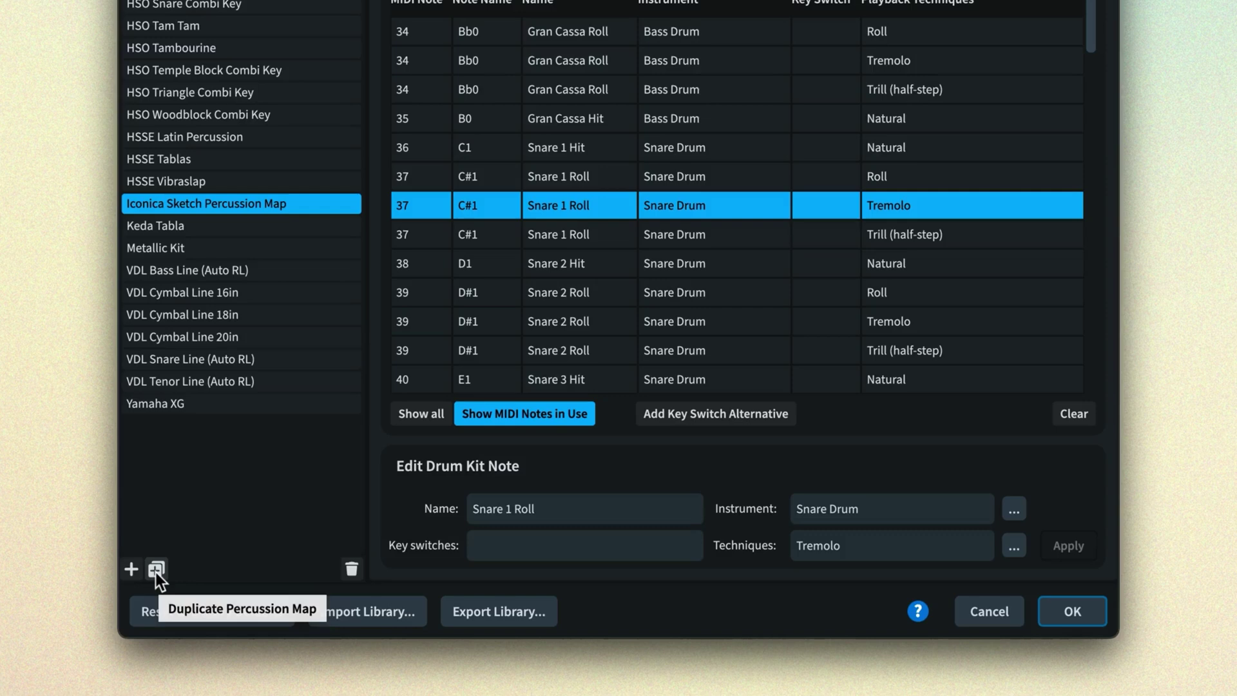
Add a new percussion map named 'HALion Jazz Kit' listing all MIDI notes in its note map
click(132, 568)
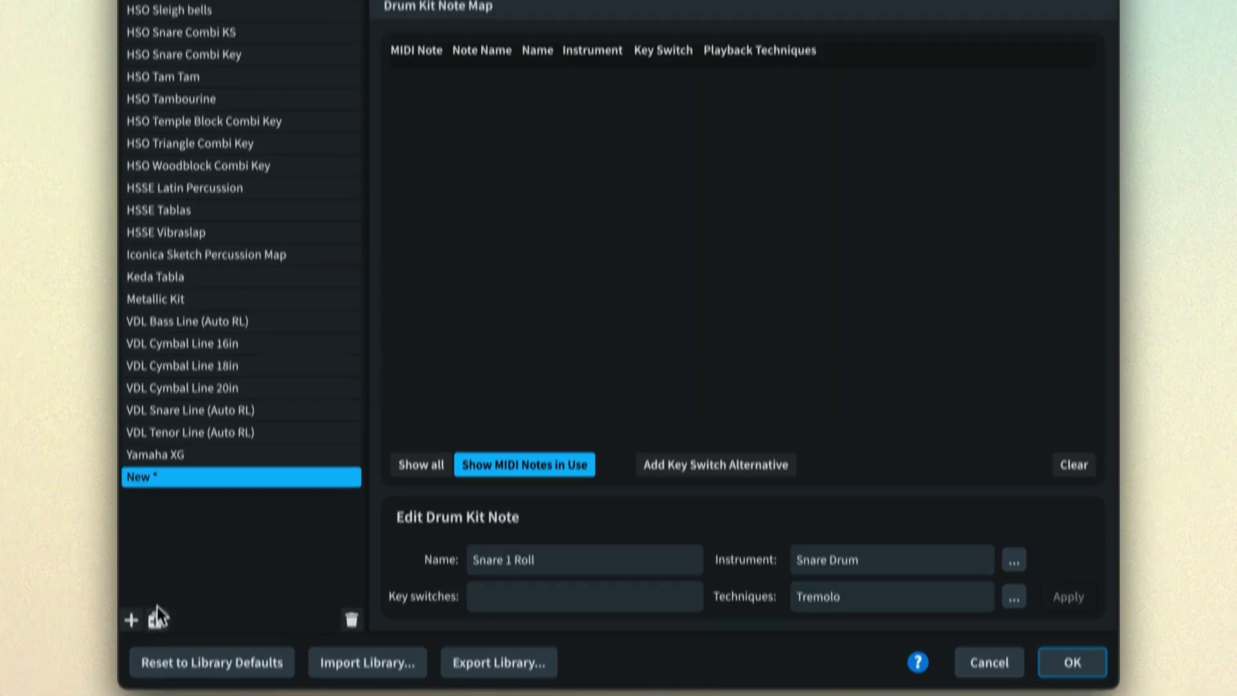
double_click(545, 61)
text(HALion)
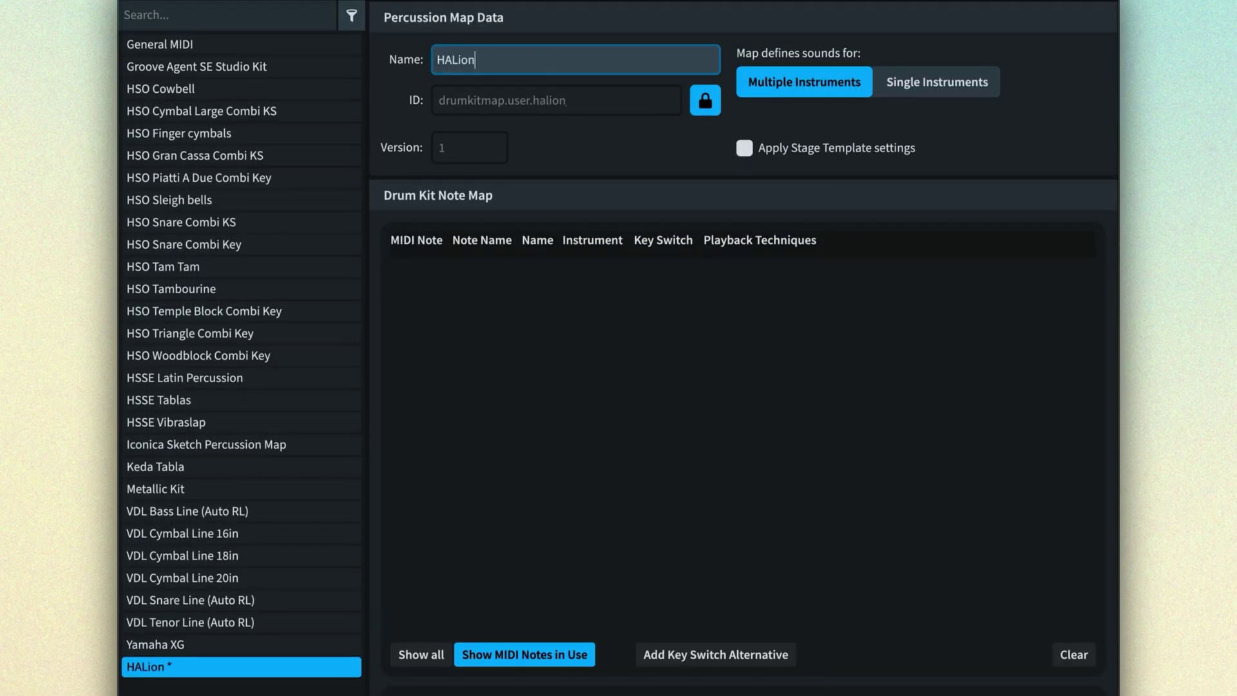
text( Jazz Kit)
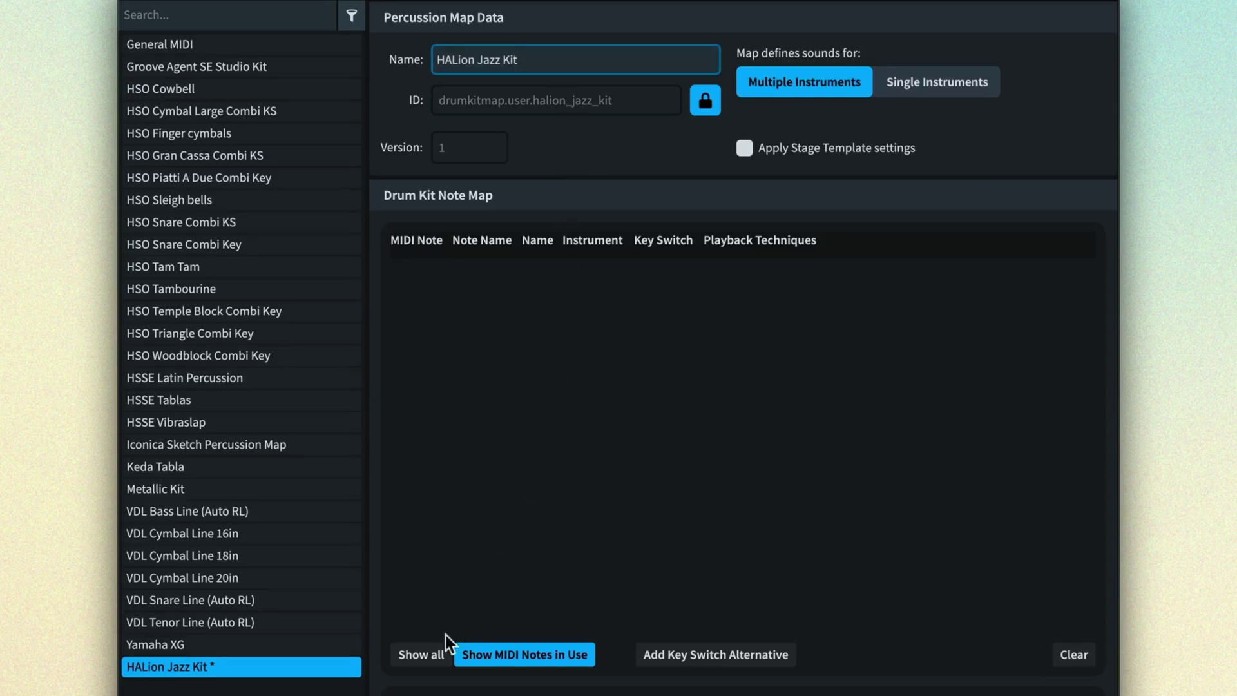
click(421, 656)
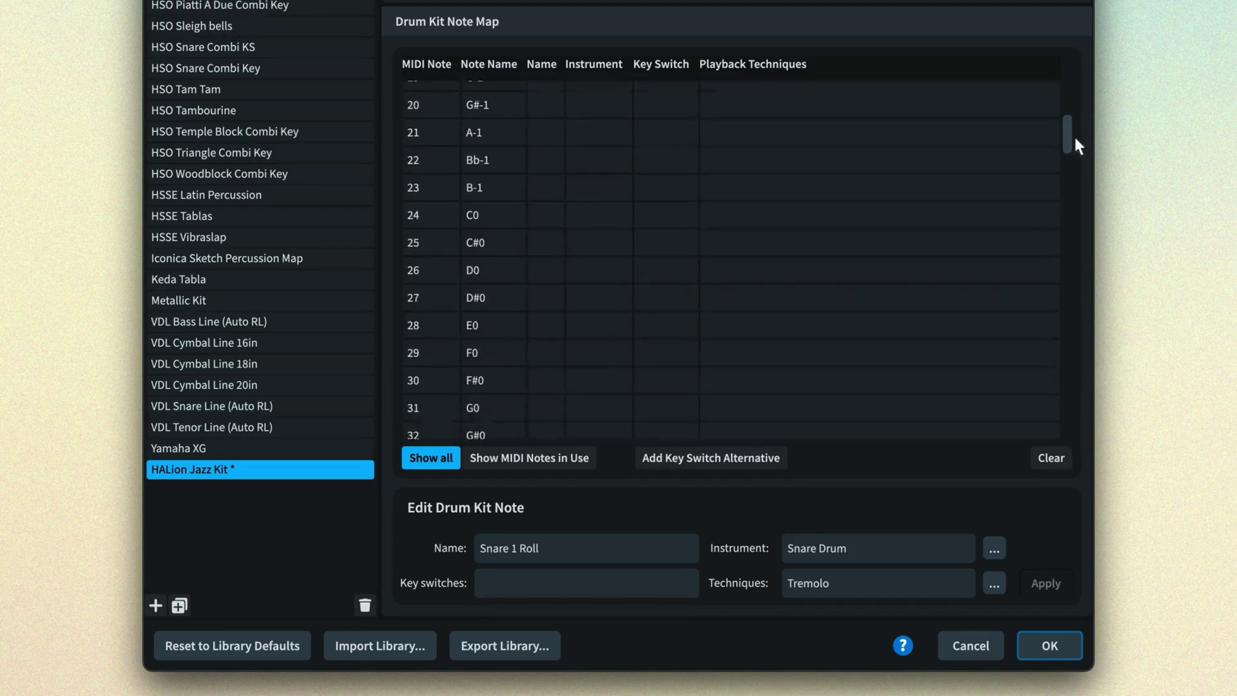
Map C0 to the Kick Drum (Low) instrument with the Natural playing technique
click(520, 216)
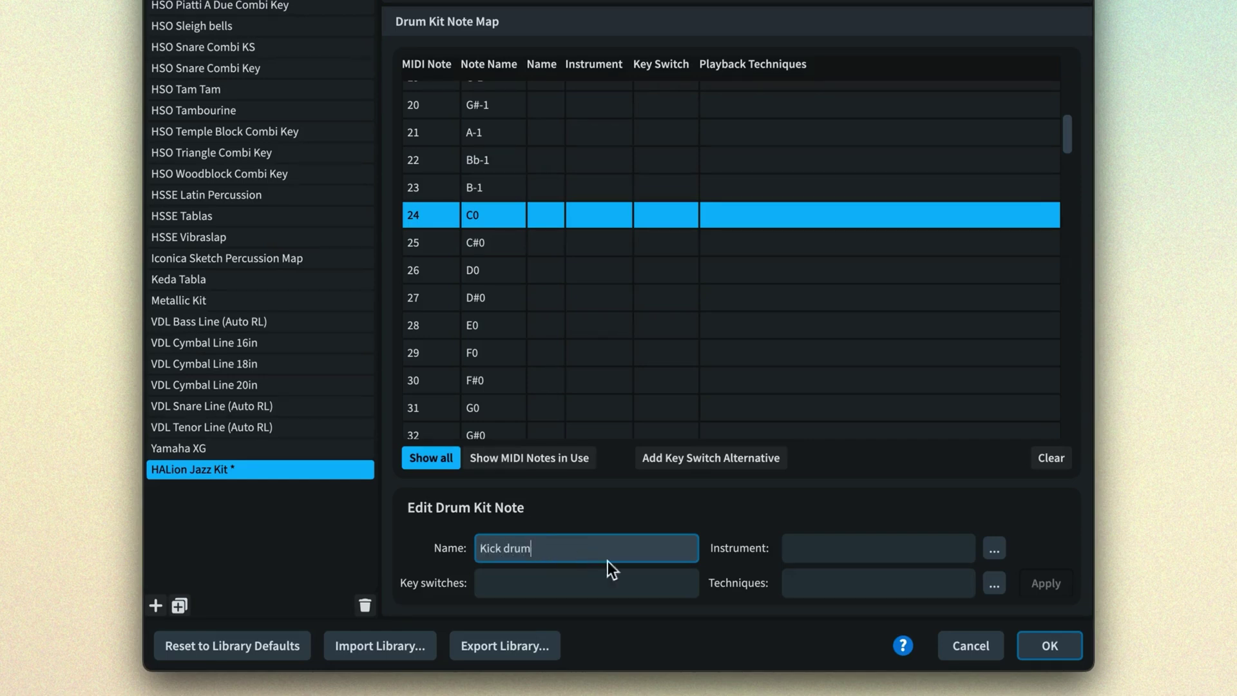
click(990, 546)
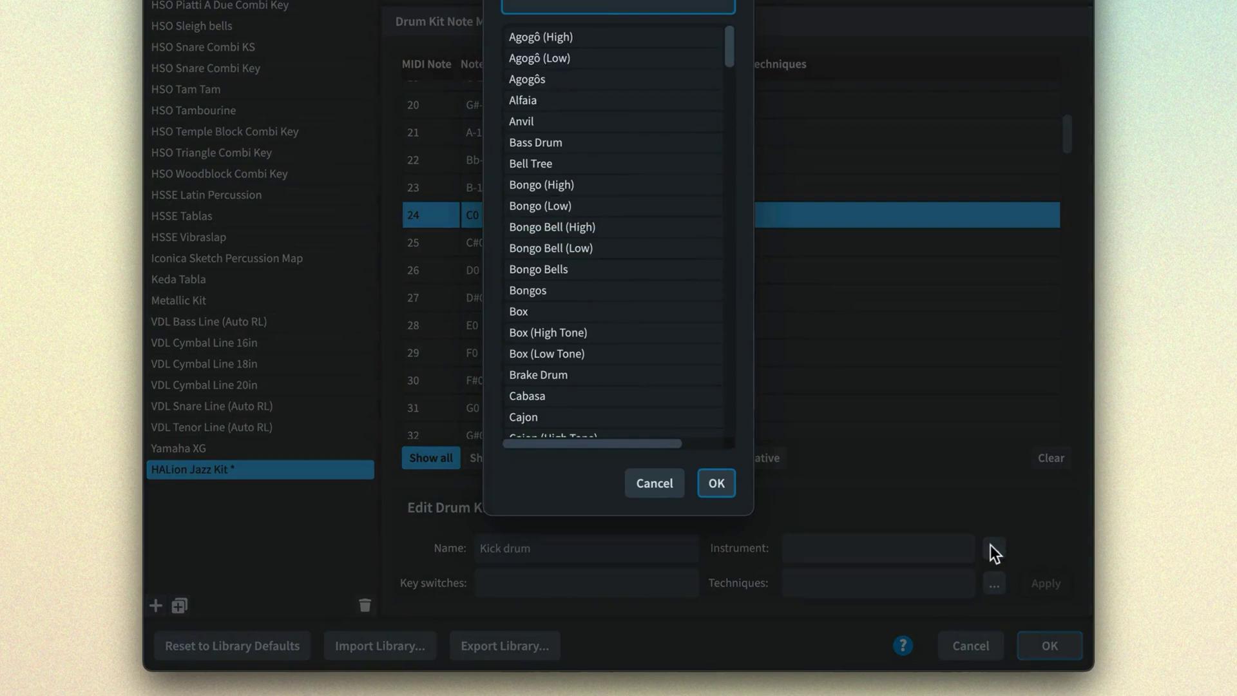
text(kick)
key(Return)
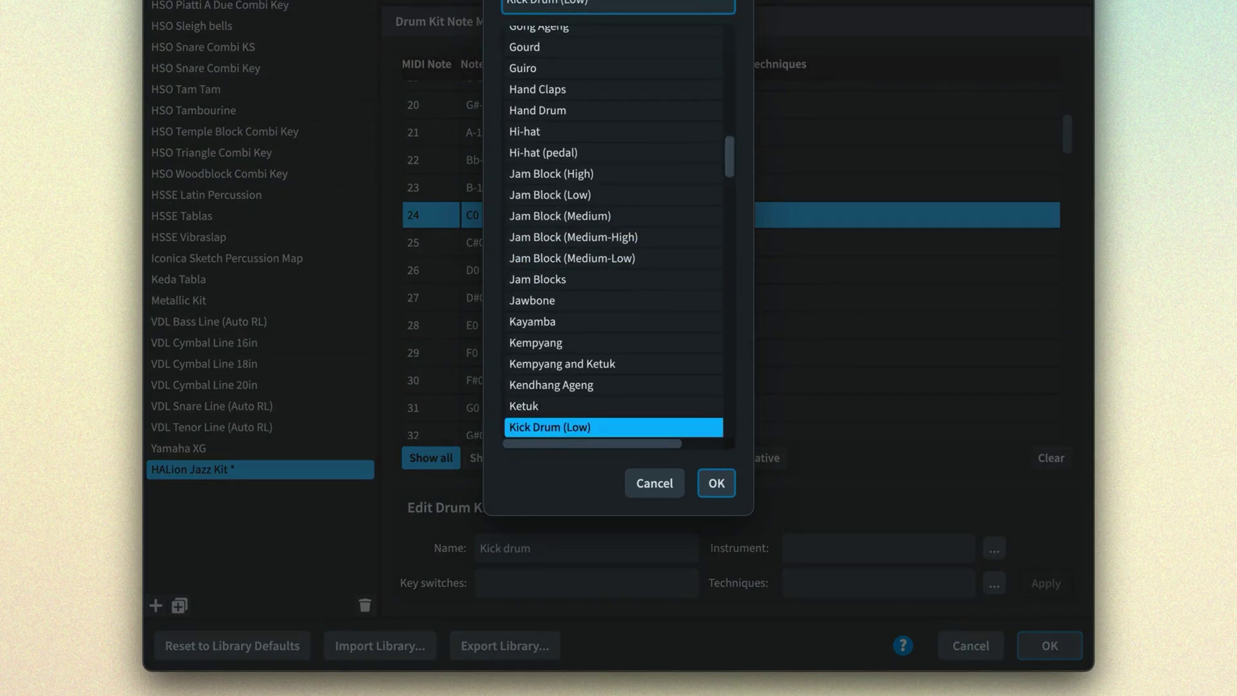
key(Return)
click(994, 584)
text(nat)
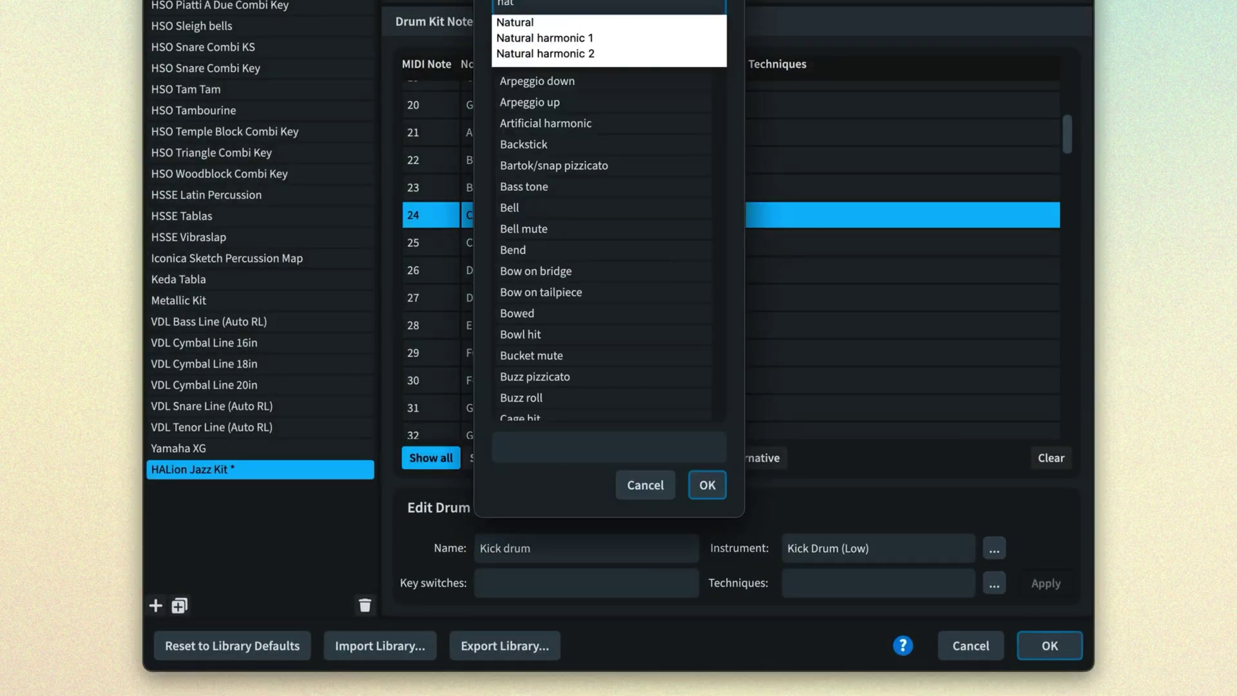
key(Return)
key(Return)
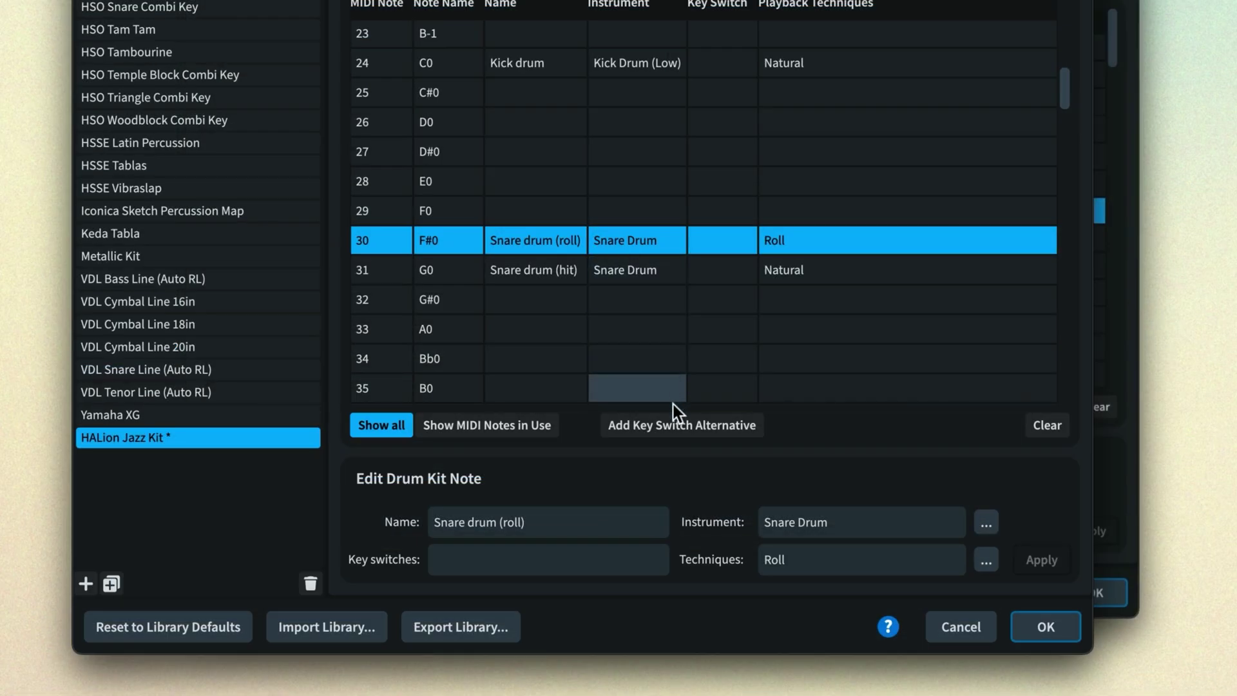
Duplicate the F#0 snare drum (roll) entry and give the copy the Tremolo technique
click(666, 422)
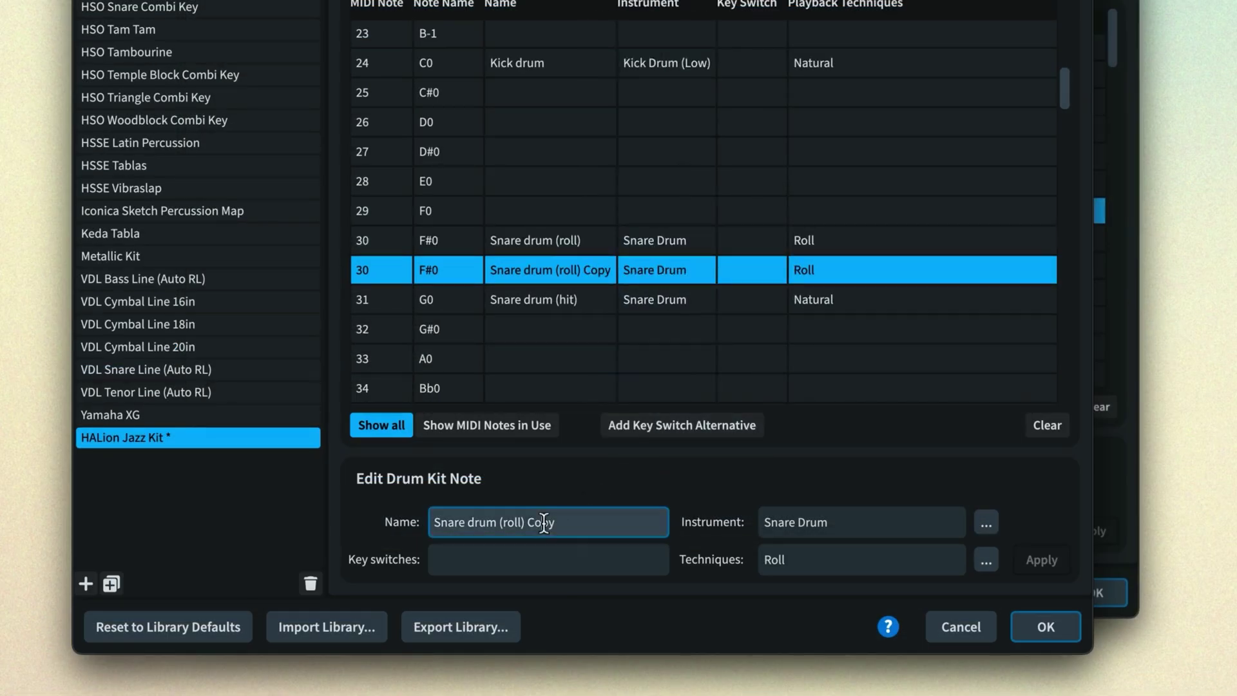
click(987, 560)
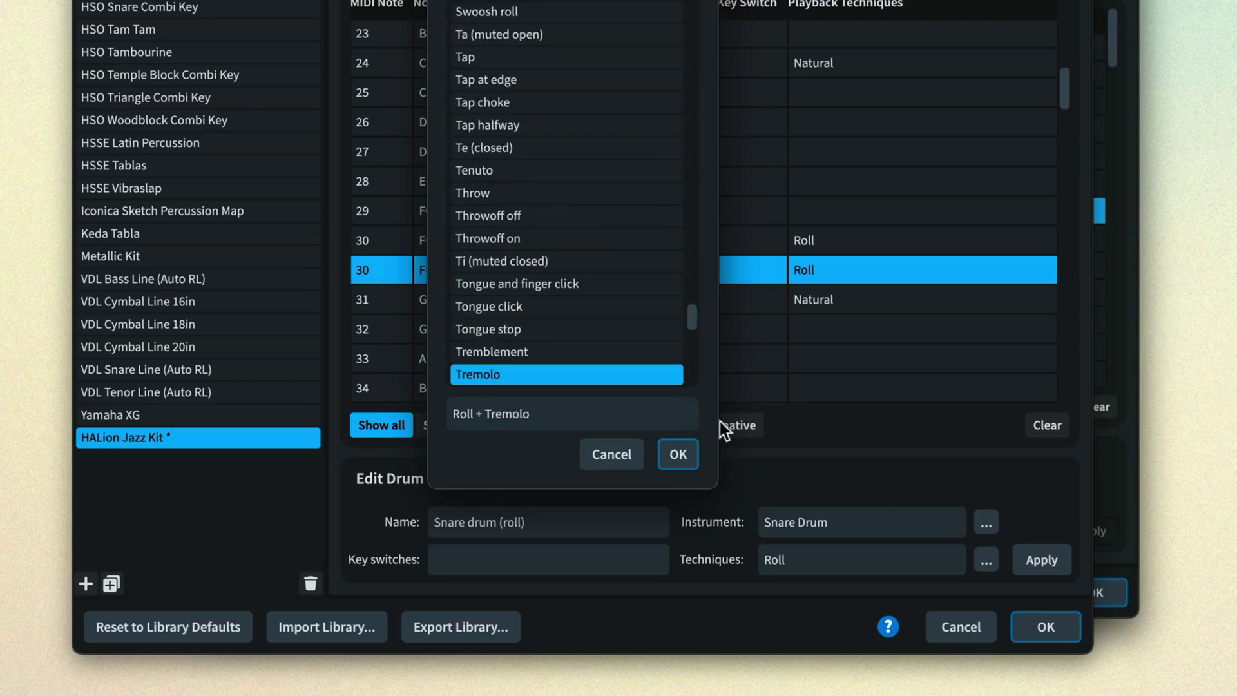
click(654, 378)
click(679, 456)
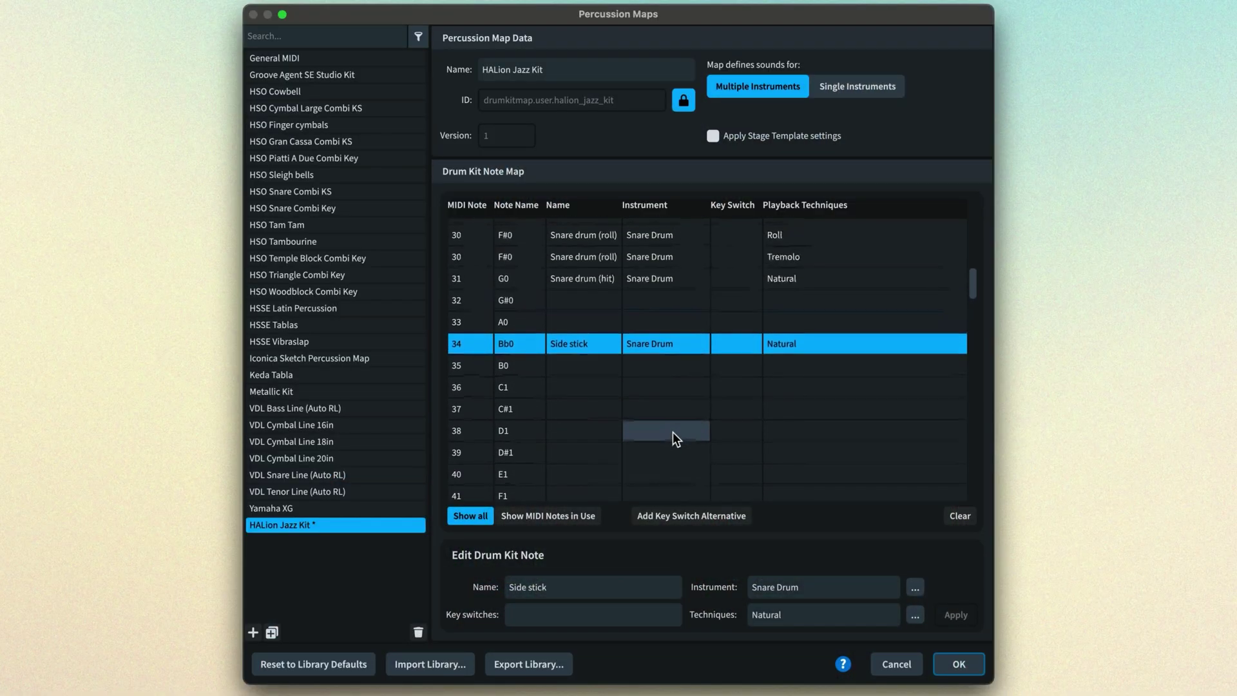
Show only the MIDI notes in use in the HALion Jazz Kit percussion map
click(552, 517)
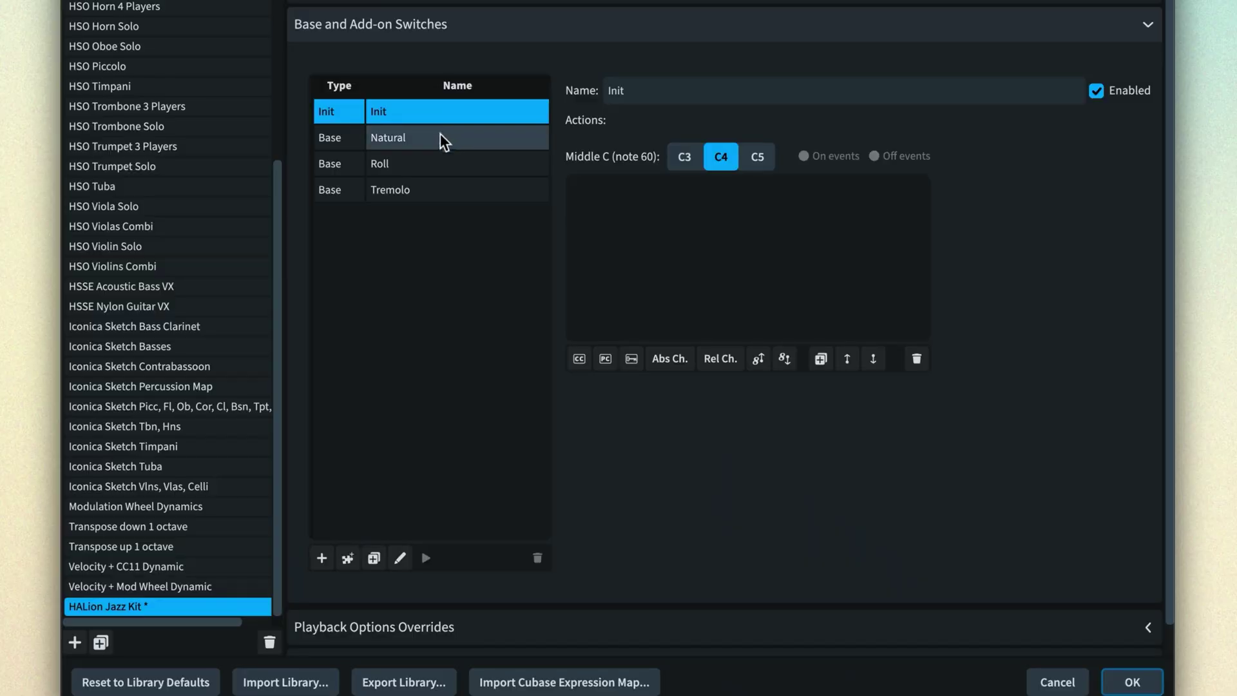
Review the Natural, Roll and Tremolo base switches of the expression map
click(439, 134)
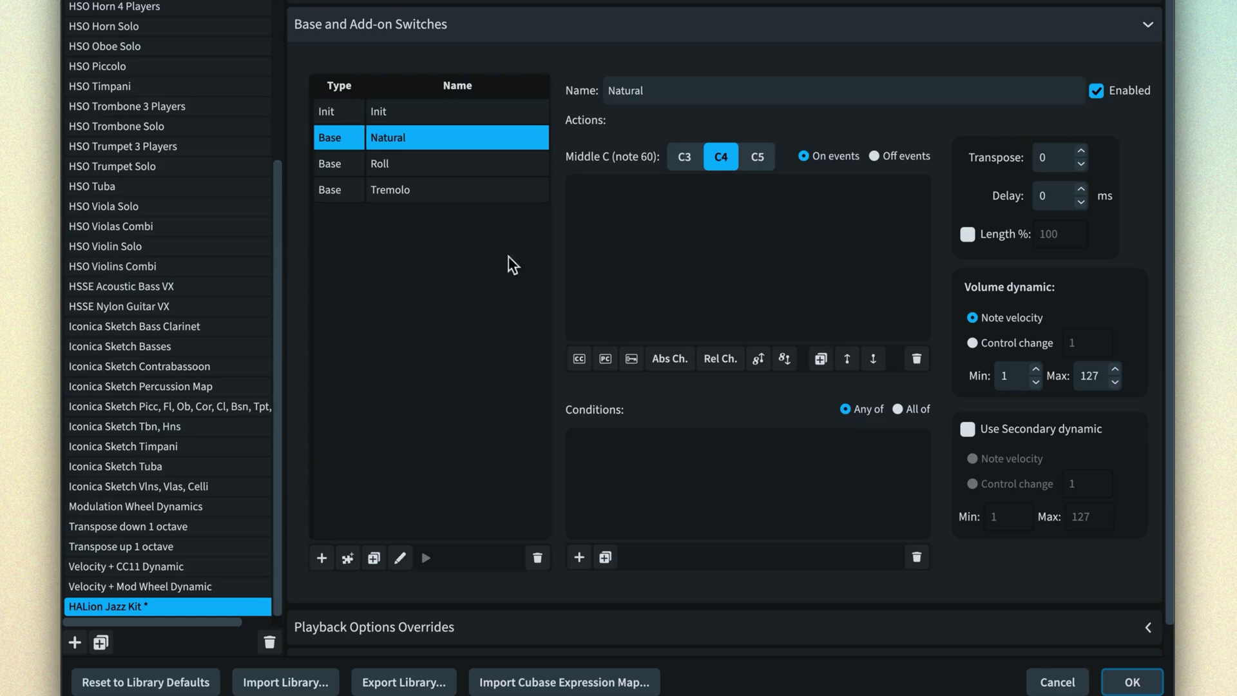
click(450, 164)
click(438, 189)
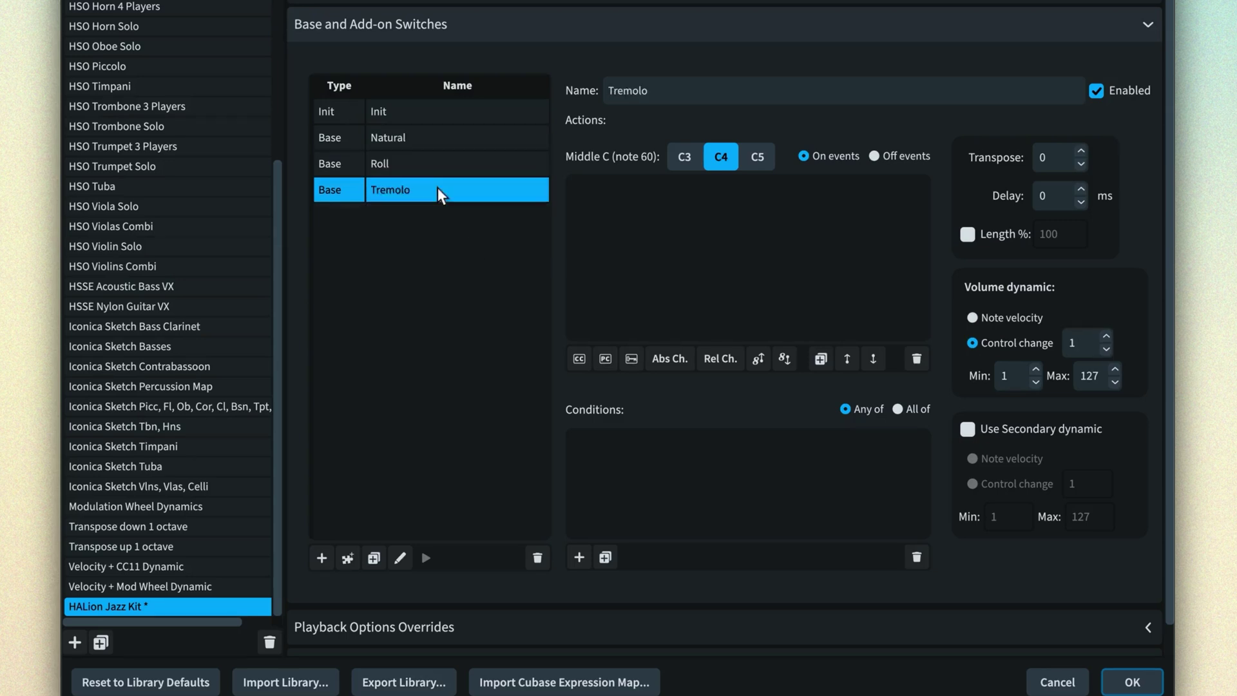
Add a Trill base switch with its volume dynamic set to Control change
click(320, 557)
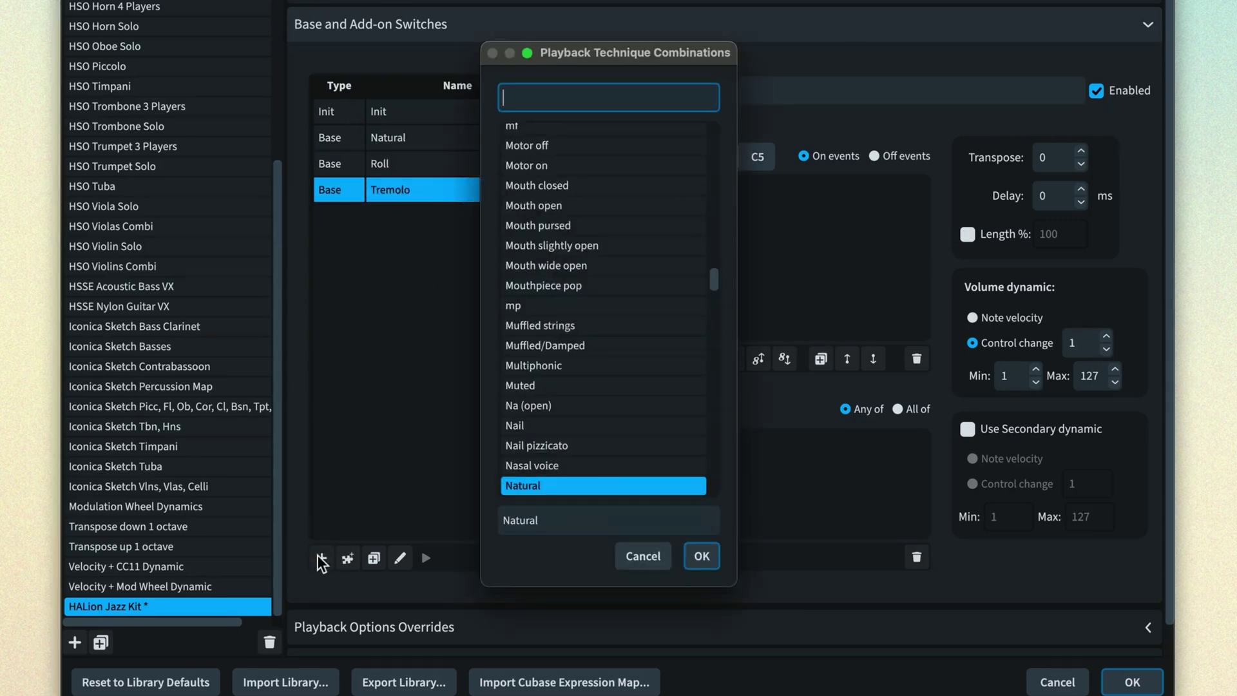
text(tri)
key(Return)
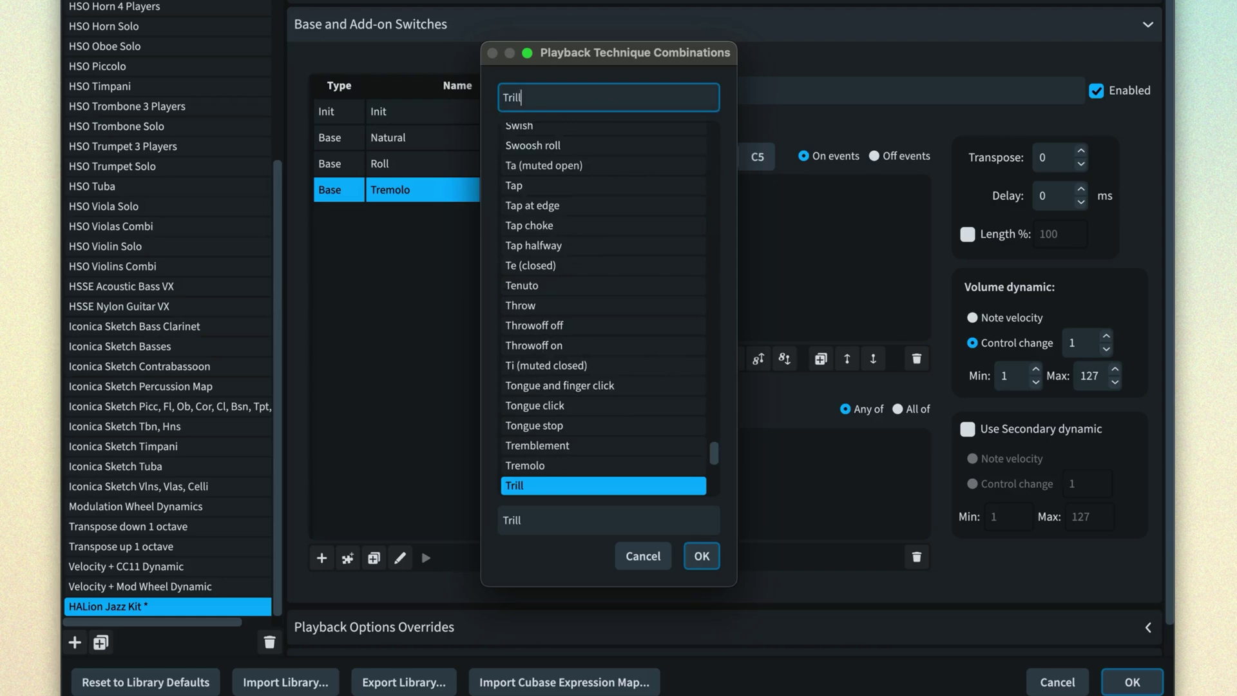
key(Return)
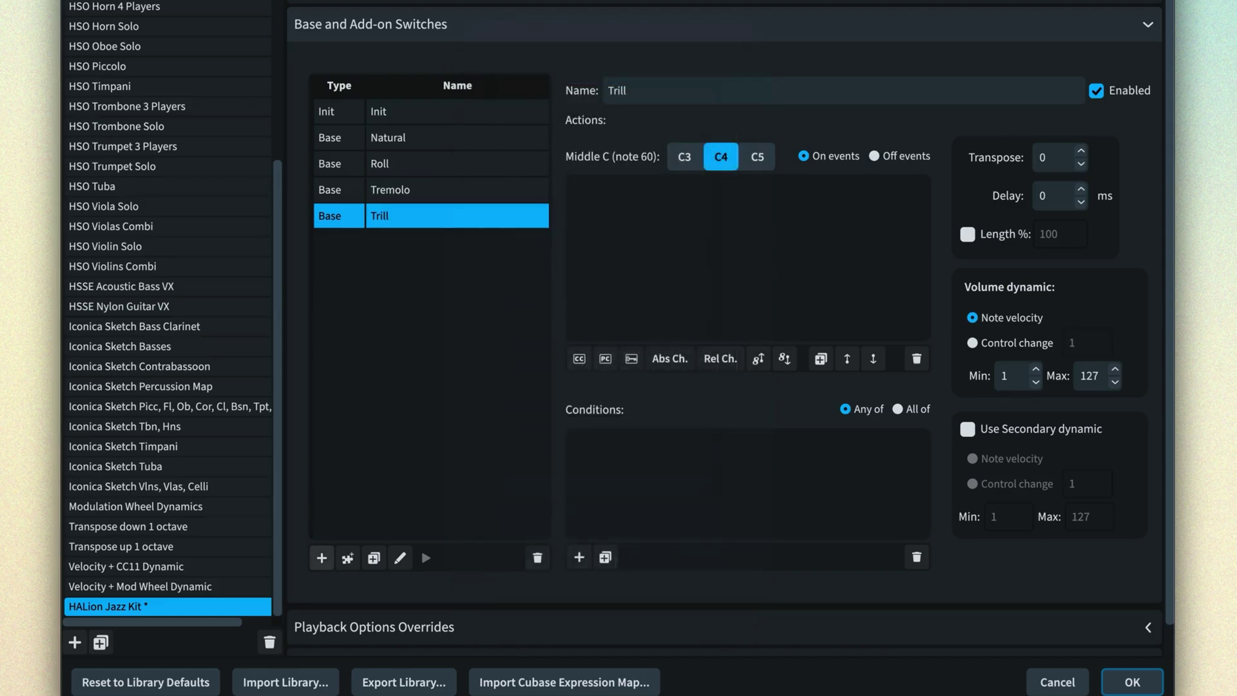
click(971, 343)
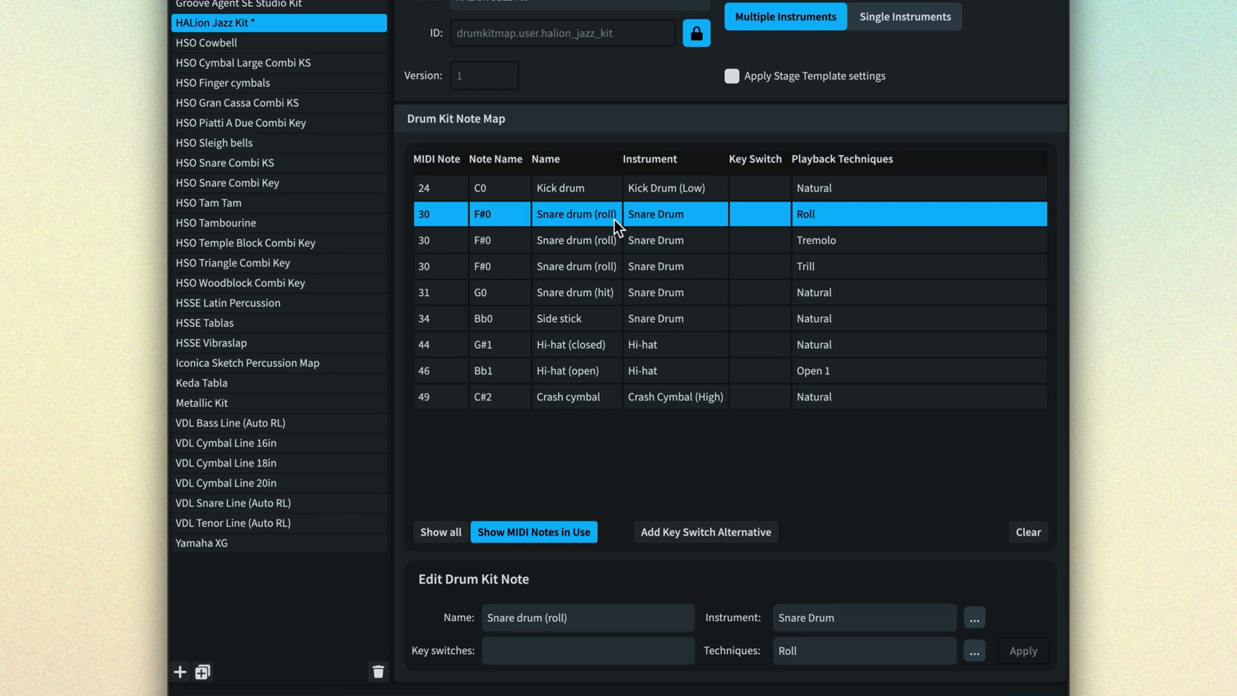
Check the F#0 Tremolo and Trill snare roll entries in the percussion map
click(612, 242)
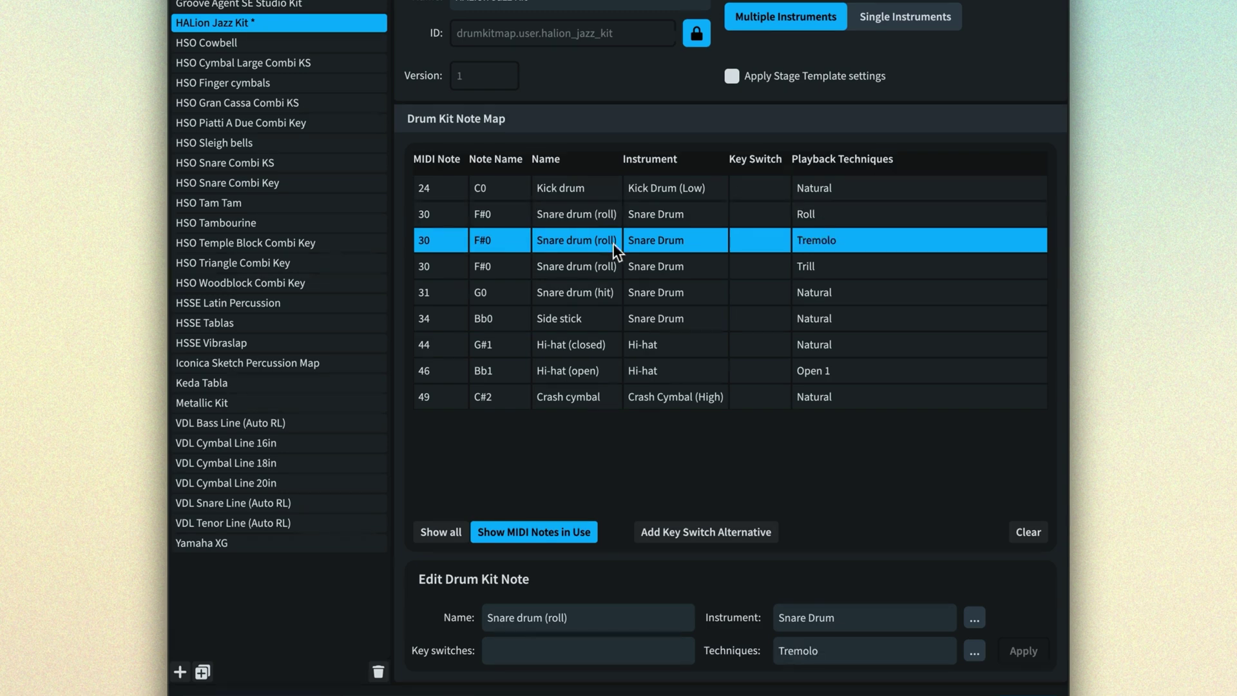
click(619, 270)
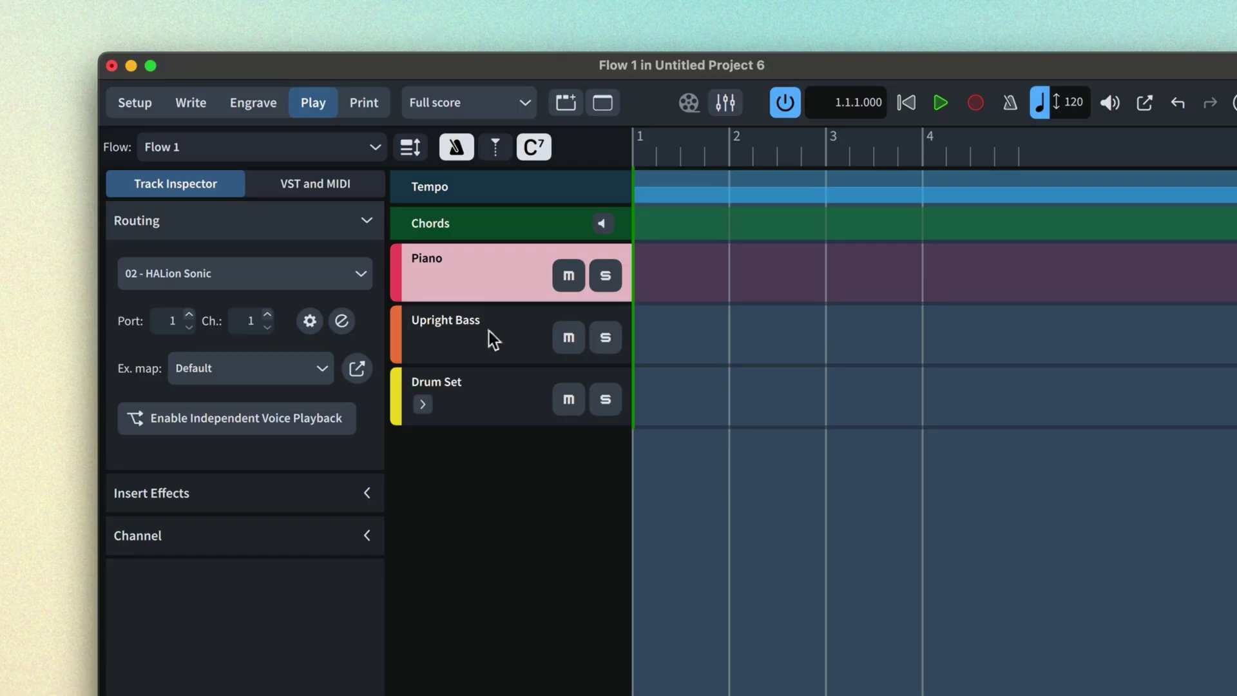
Route the Drum Set track to 02 - HALion Sonic on MIDI channel 2
click(486, 400)
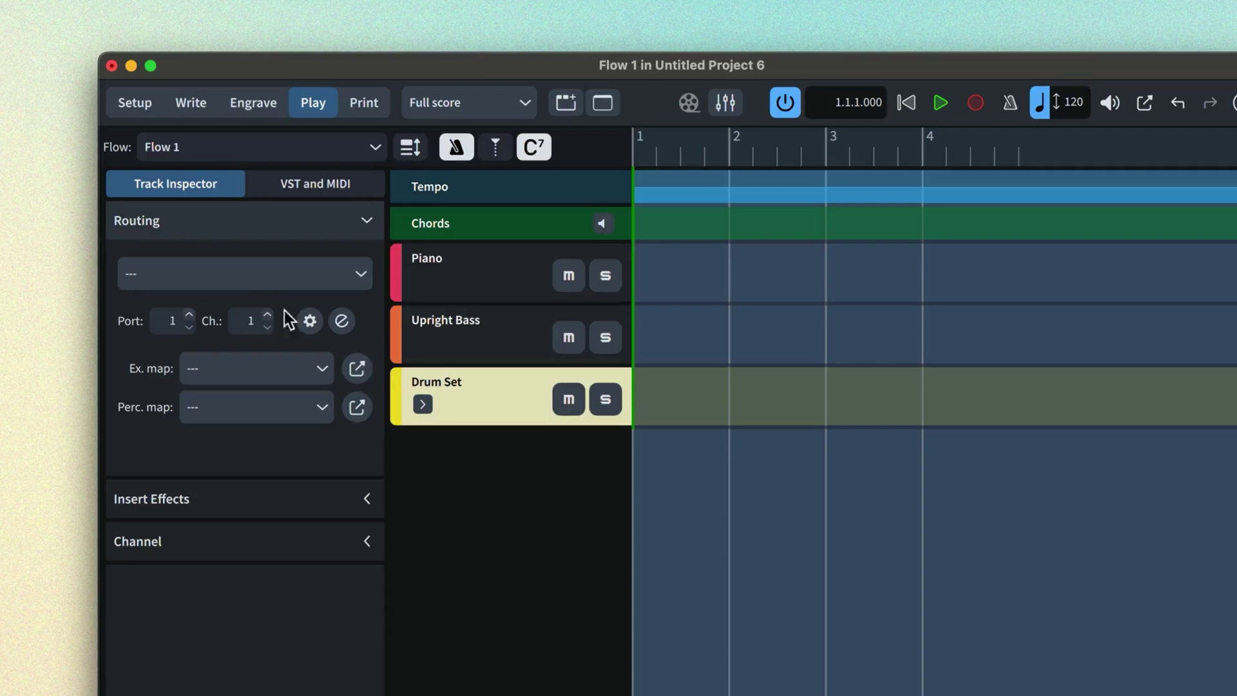
click(257, 275)
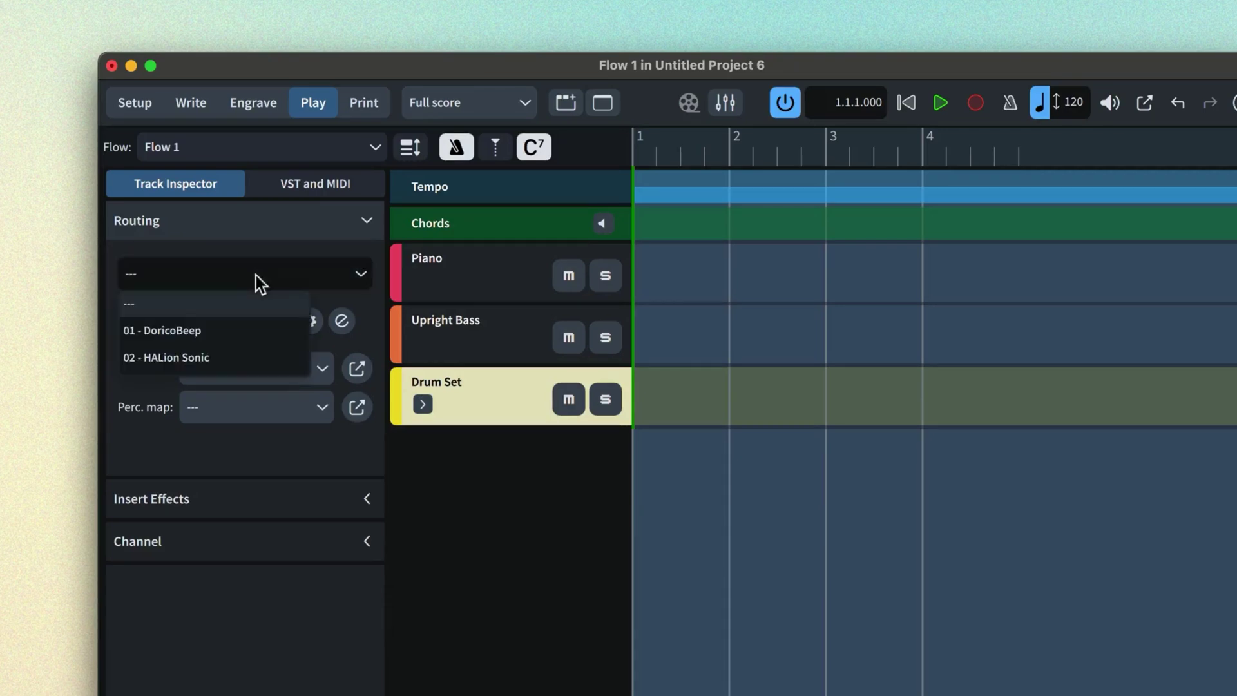
click(227, 351)
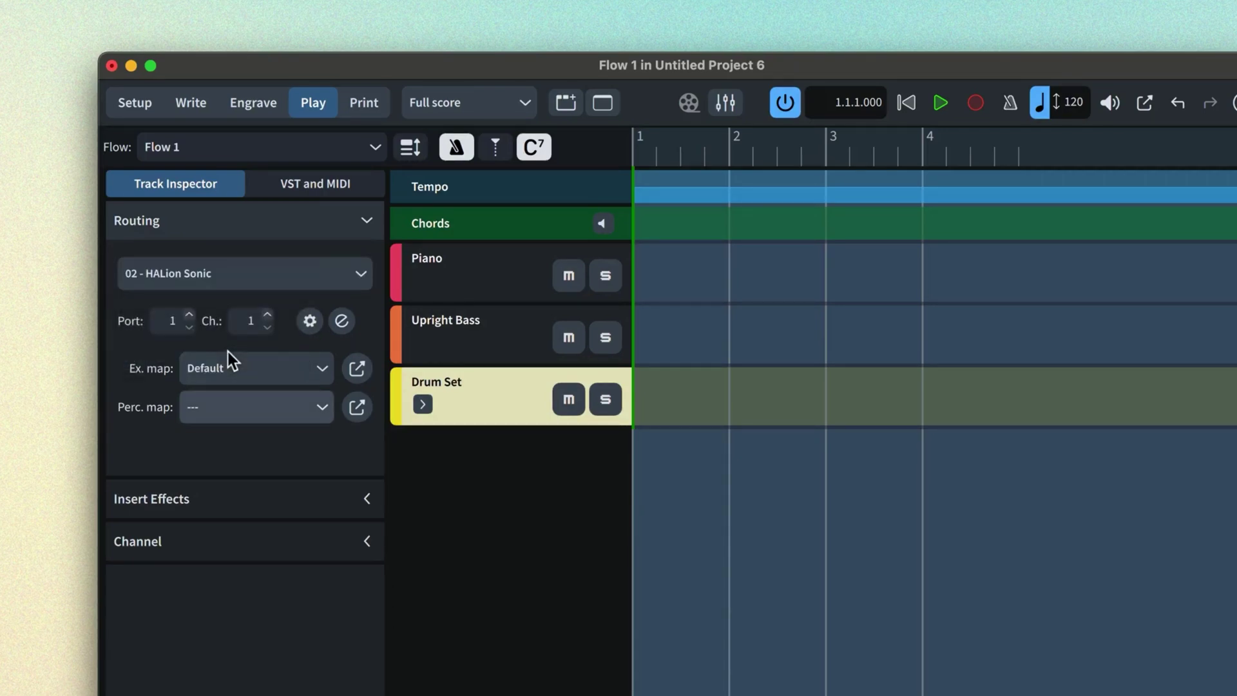
click(268, 314)
Assign HALion Jazz Kit as the Drum Set's expression map and percussion map
click(290, 366)
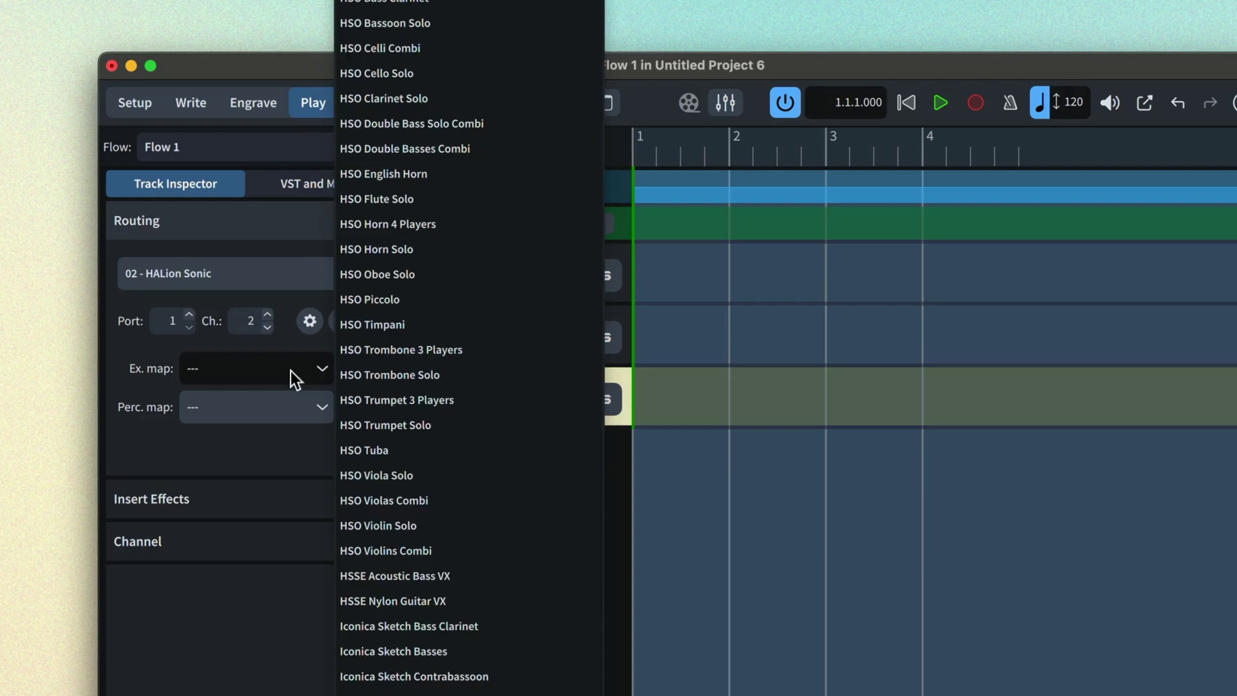
key(Return)
click(296, 404)
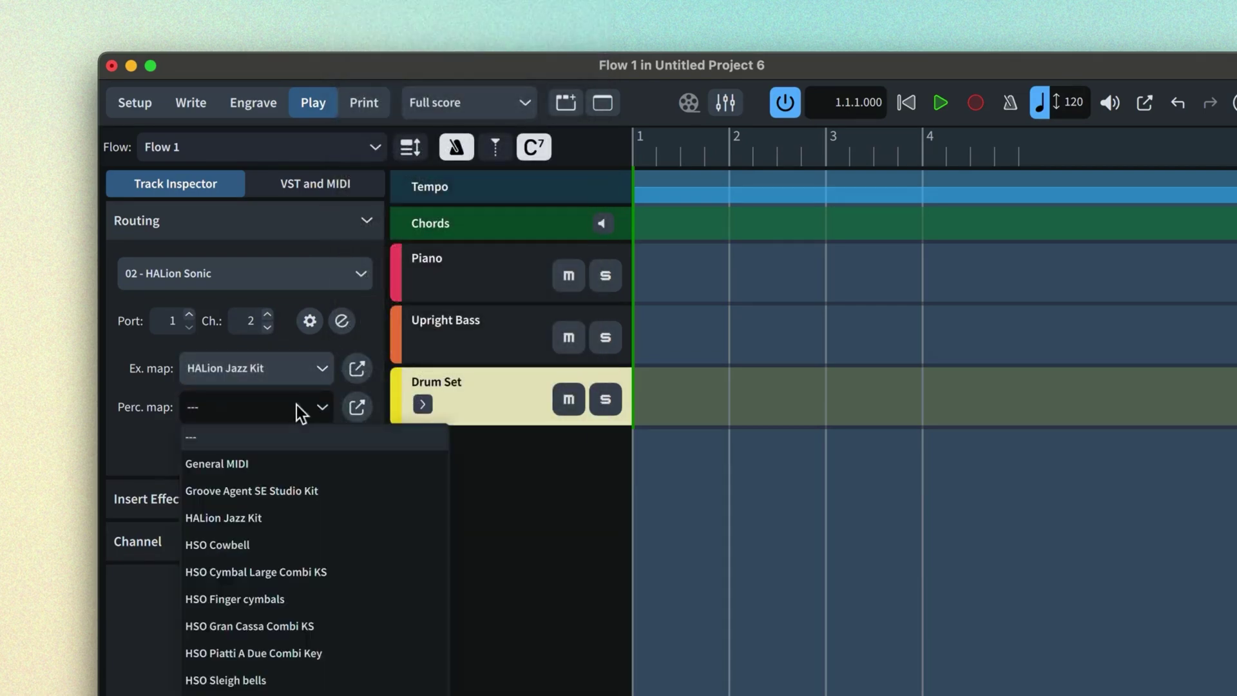
key(Down)
key(Down)
key(Down)
key(Return)
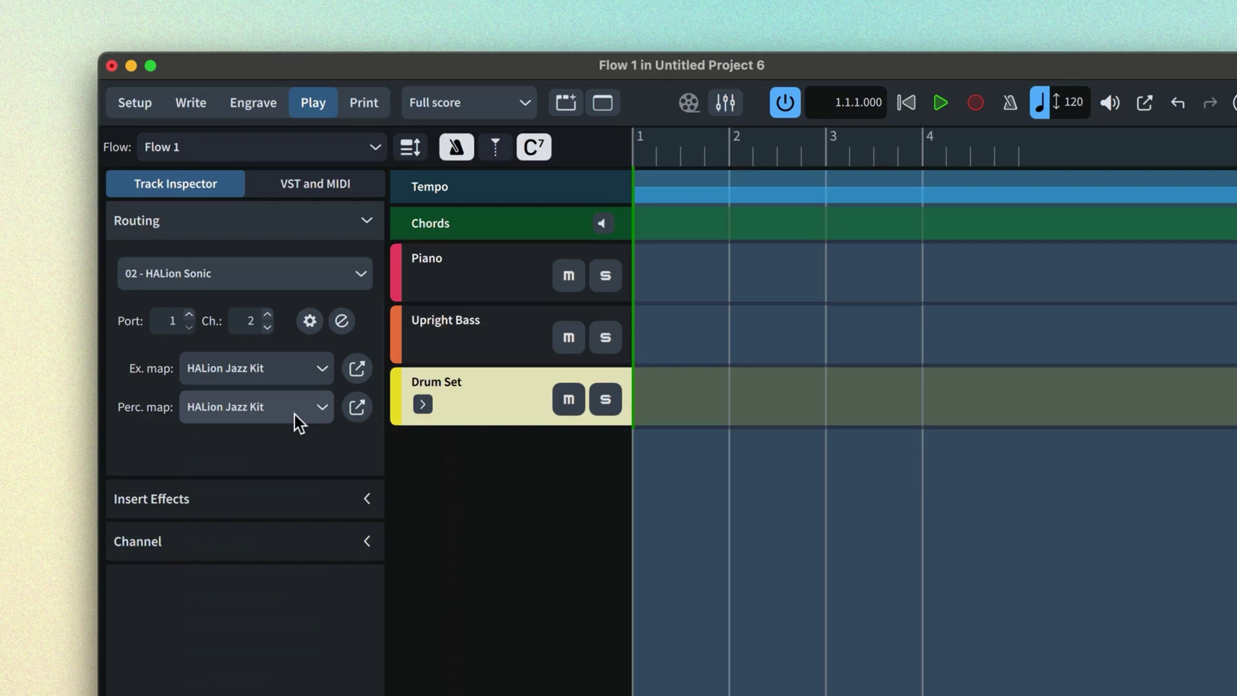
Expand the Drum Set and select its Crash Cymbal, Hi-hat and Ride Cymbal tracks
click(423, 405)
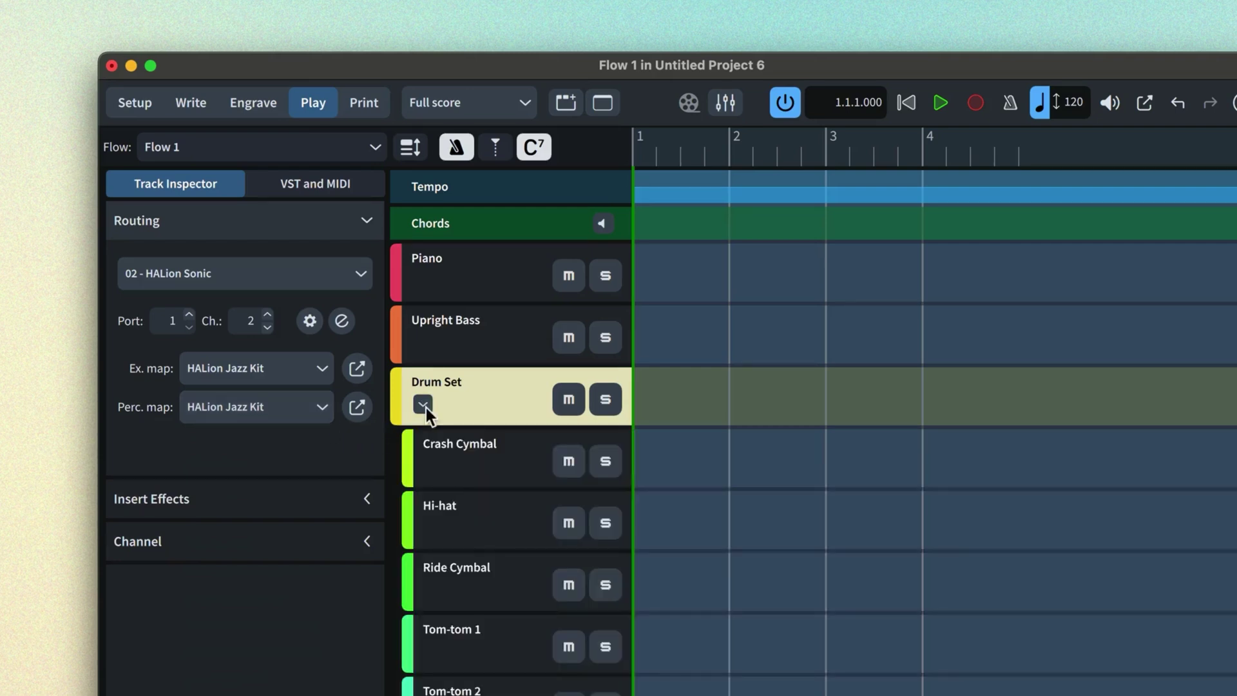
click(485, 464)
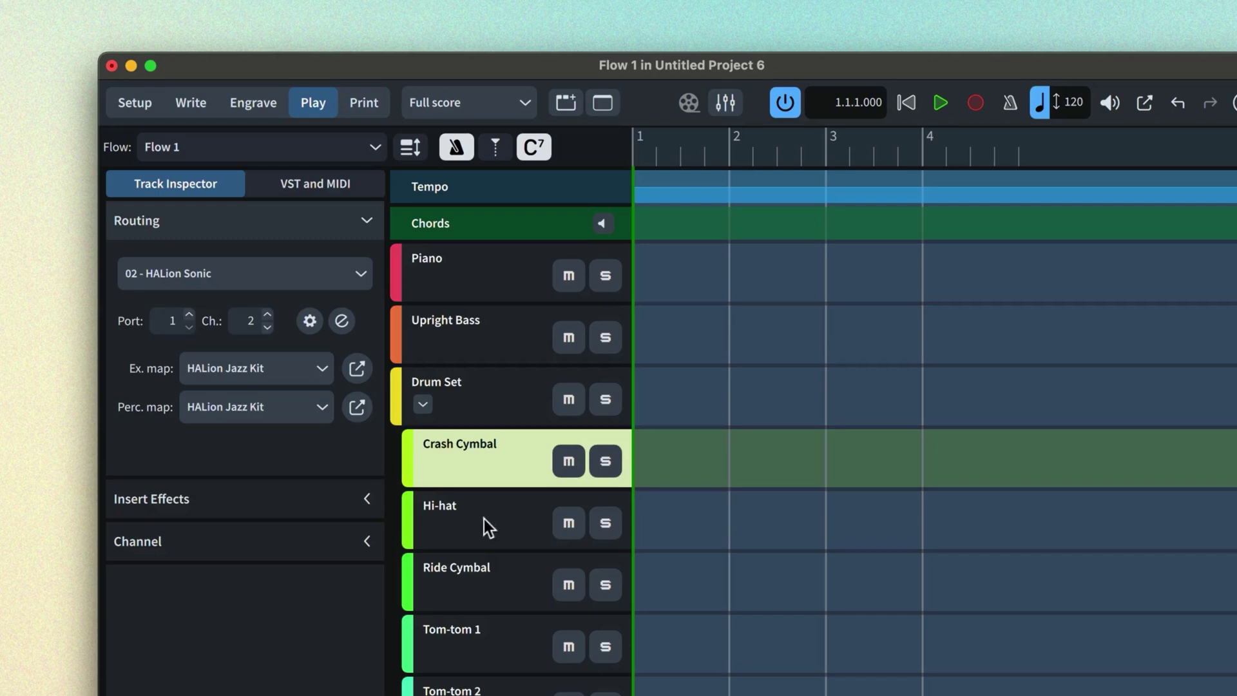
click(490, 535)
click(492, 598)
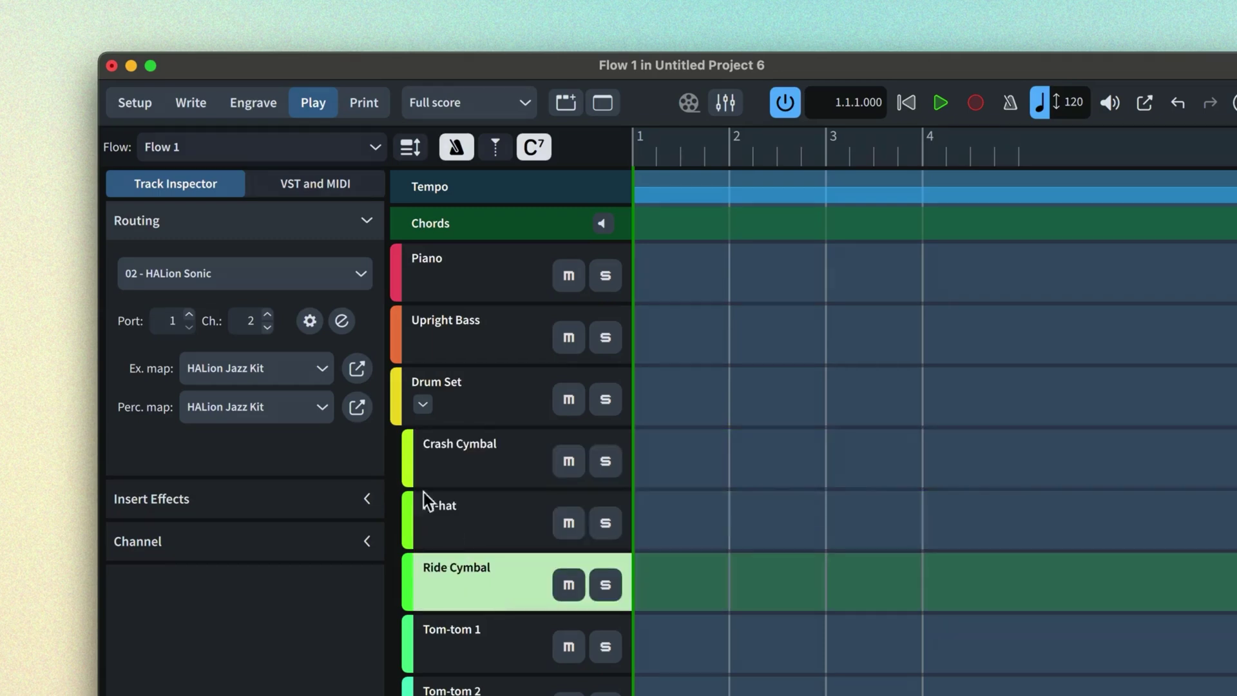